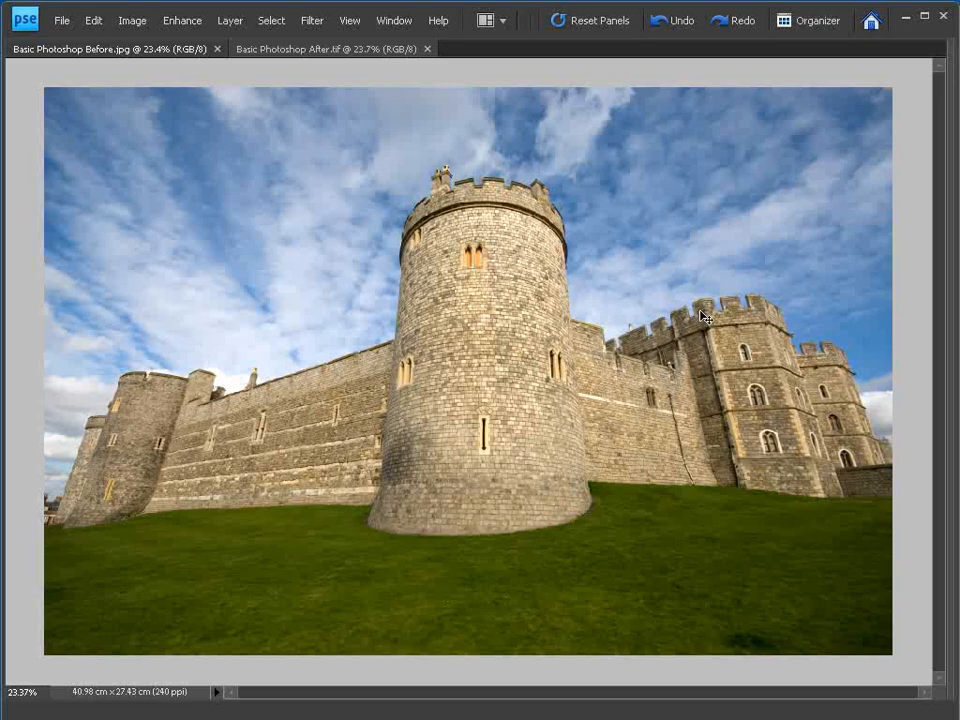
- Compare the castle photo in Basic Photoshop Before.jpg with the corrected version in Basic Photoshop After.tif
key(ctrl+Tab)
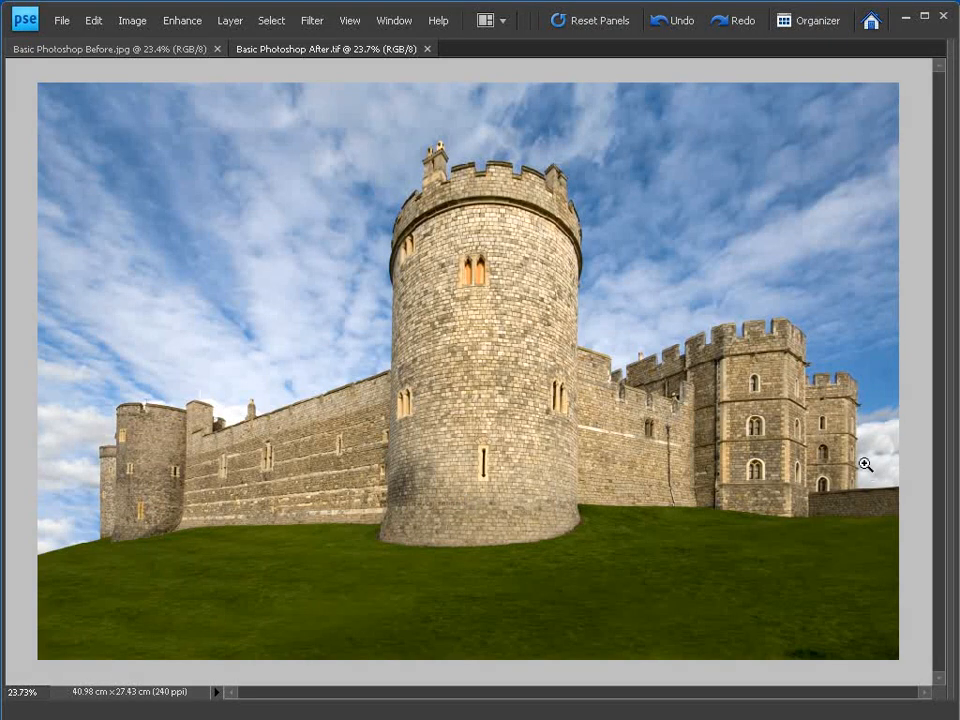
key(ctrl+Tab)
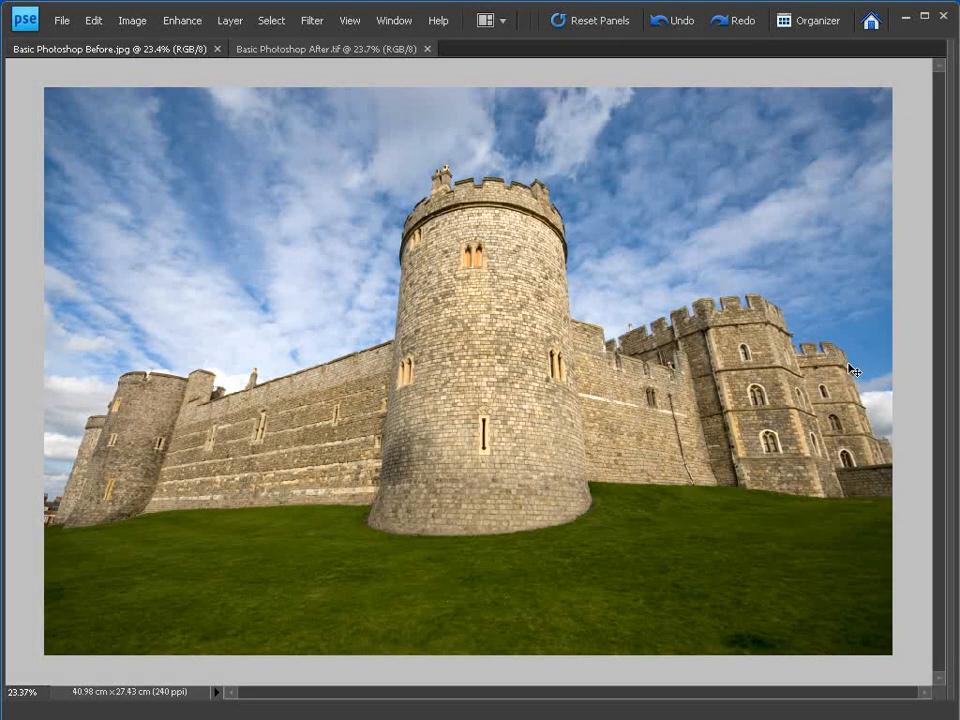
key(ctrl+Tab)
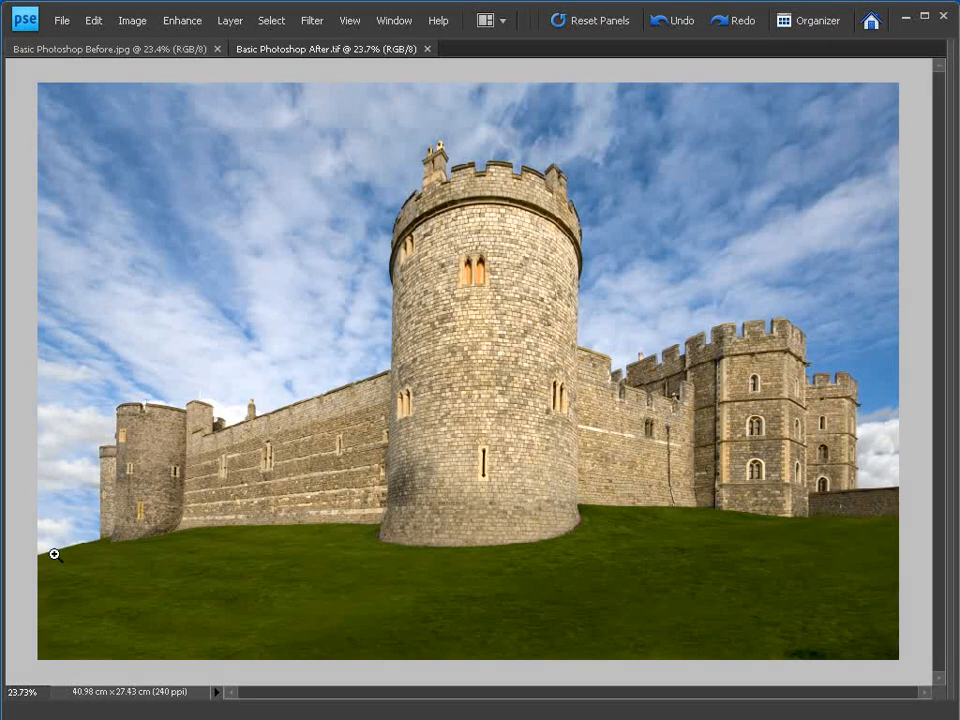
key(ctrl+Tab)
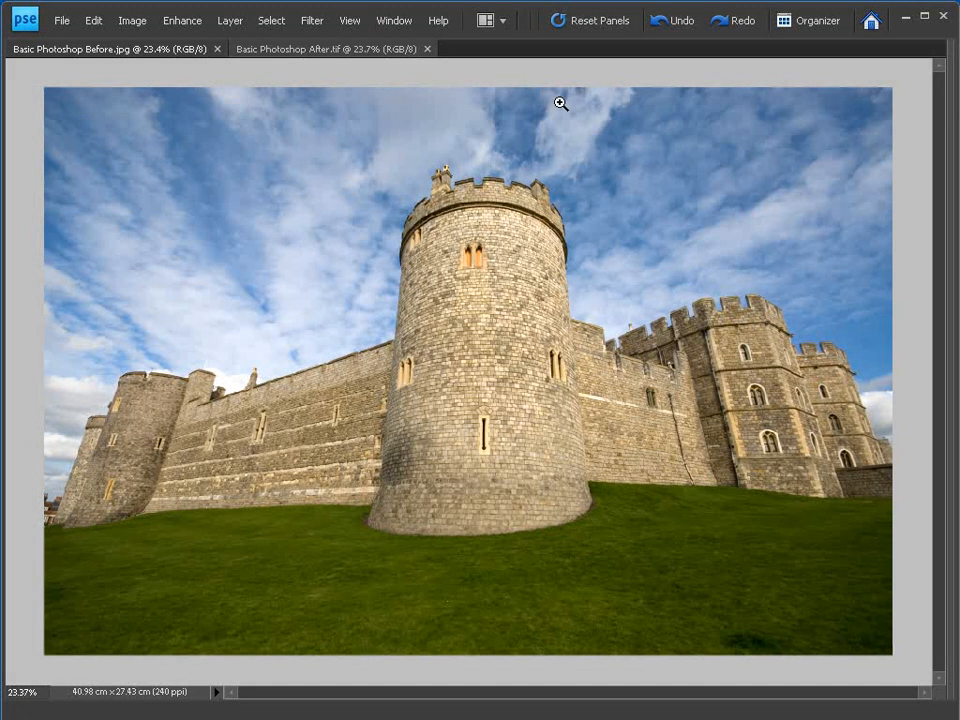
key(ctrl+Tab)
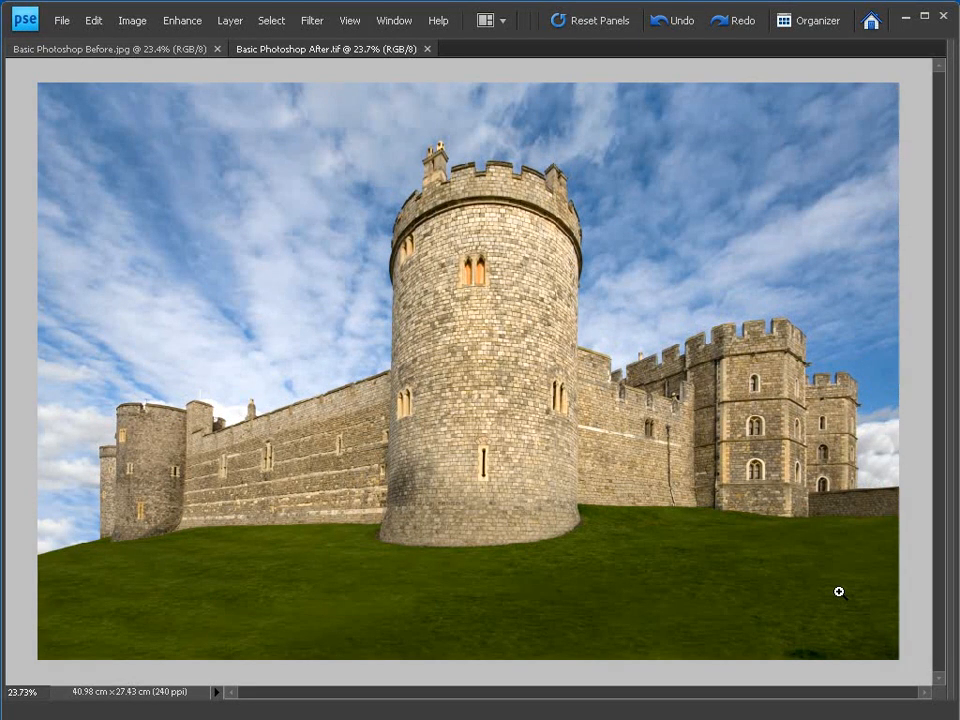
key(ctrl+Tab)
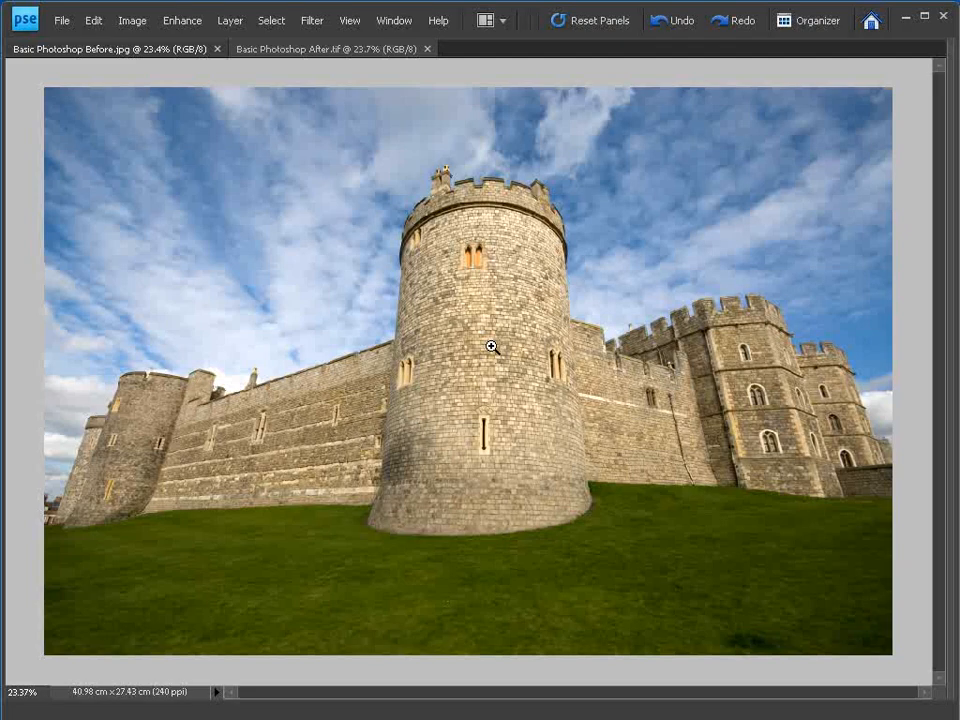
- Show the hidden tools and panels, then collapse the Effects panel and move the floating Layers panel off the central tower
key(v)
key(z)
key(Tab)
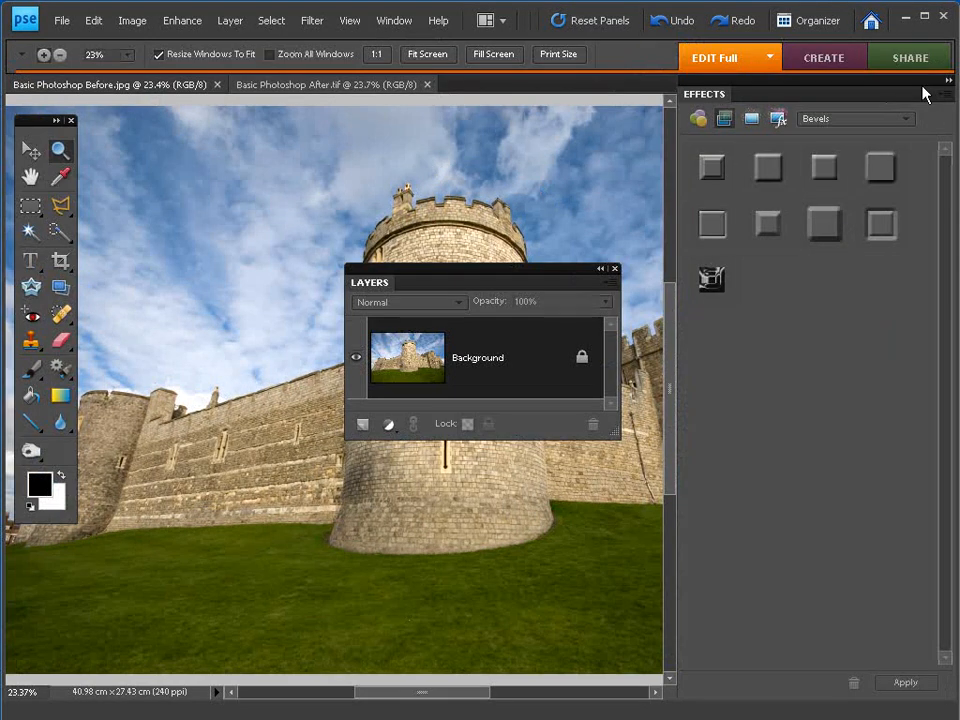
click(948, 80)
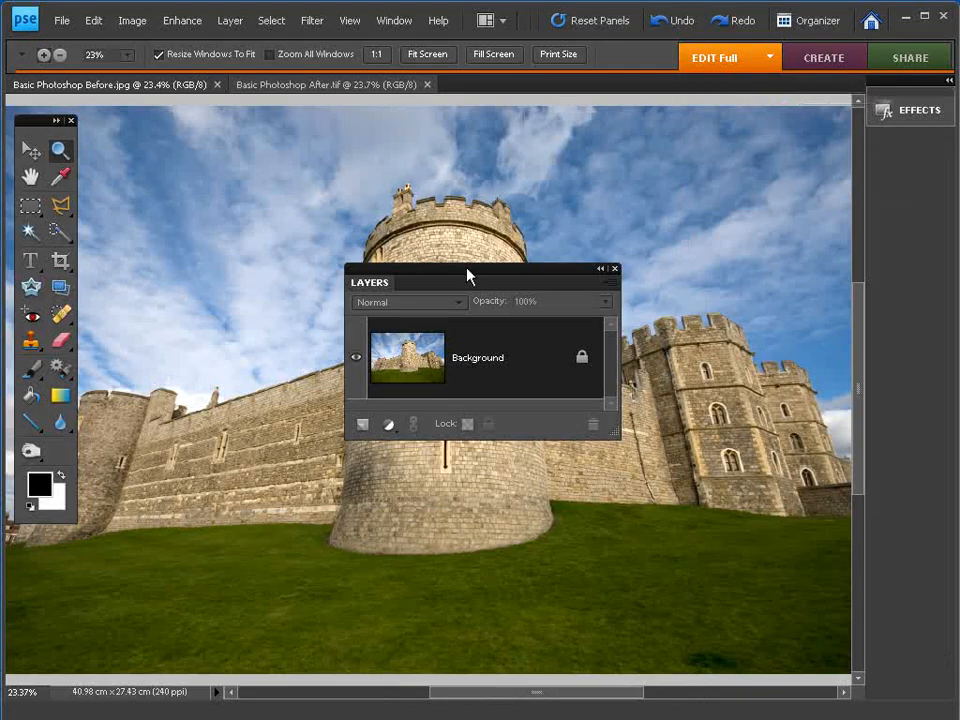
drag(468, 276, 765, 215)
- Hide the Panel Bin to free up space around the image
click(408, 24)
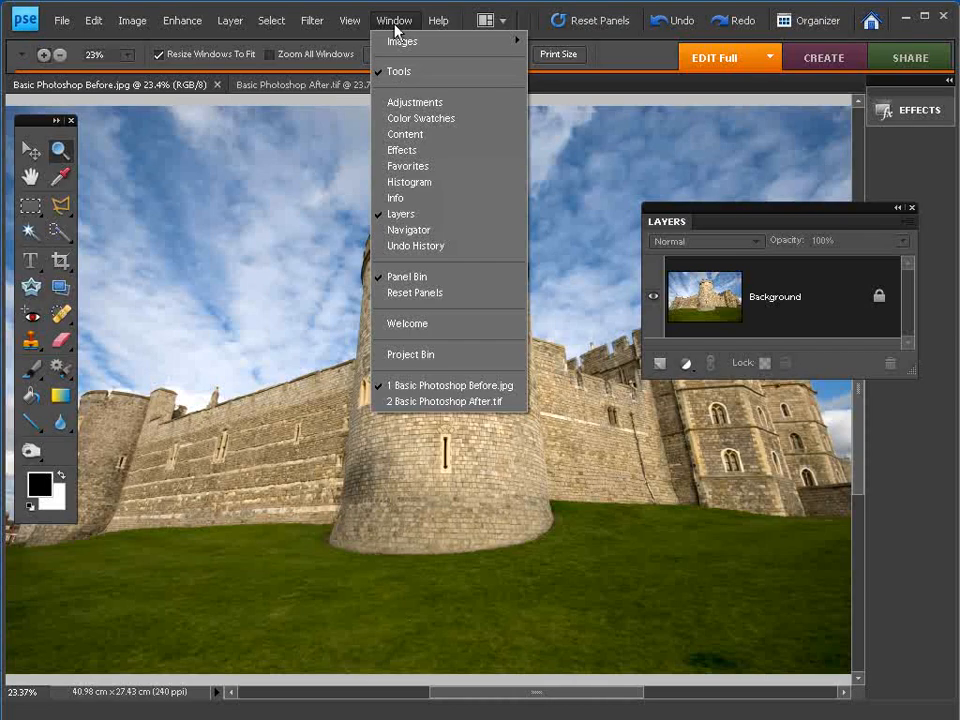
click(410, 276)
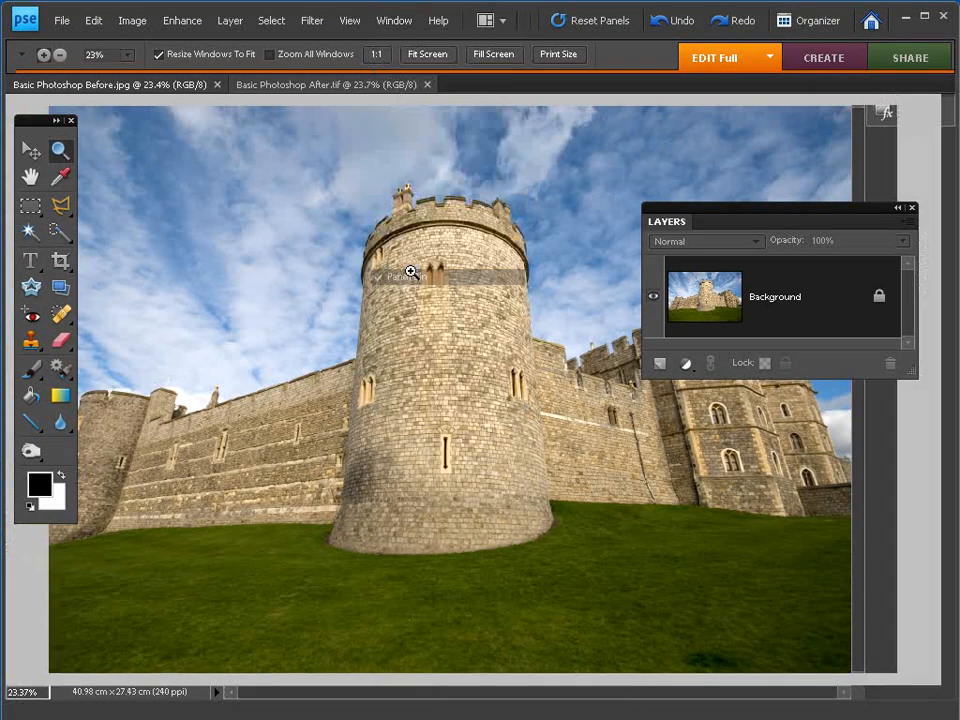
click(412, 20)
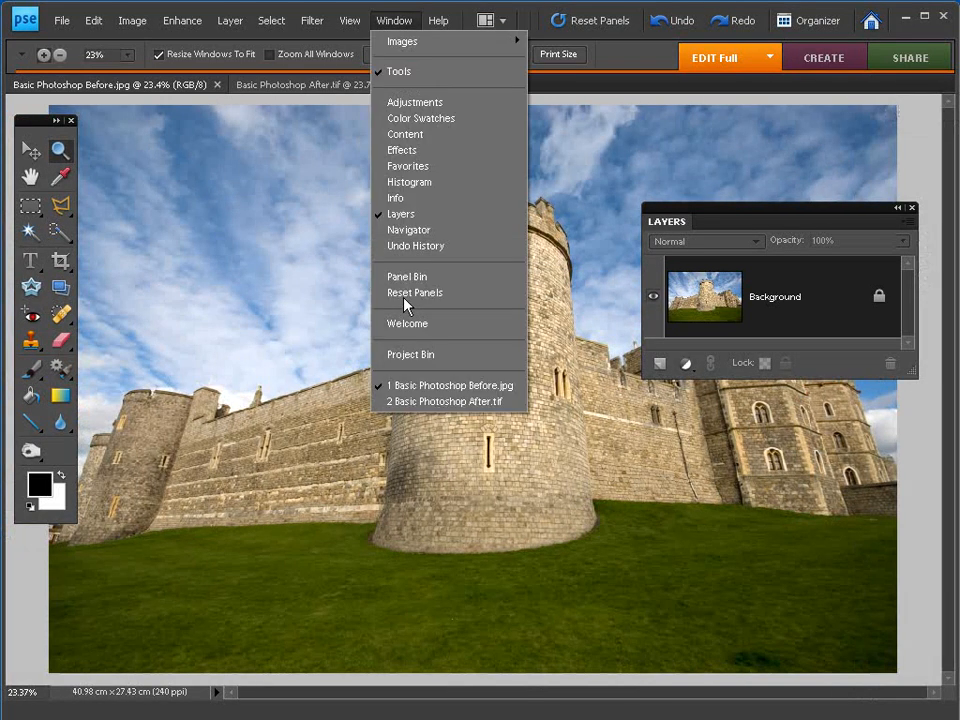
click(402, 20)
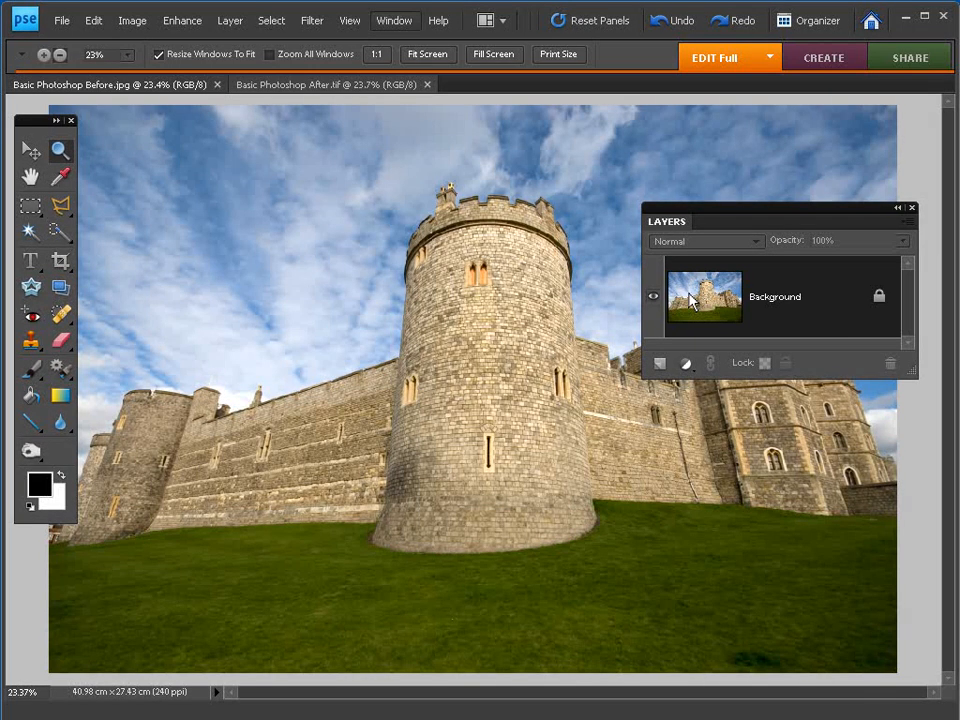
- Duplicate the Background layer and enlarge the Layers panel to fit both layers
drag(695, 288, 661, 365)
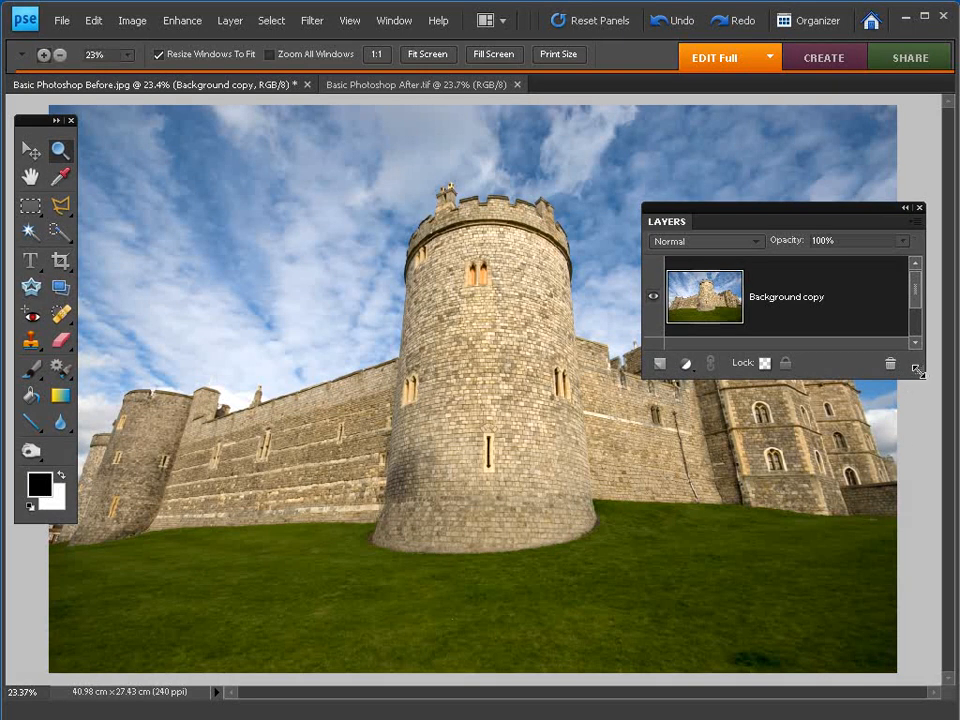
drag(905, 377, 910, 442)
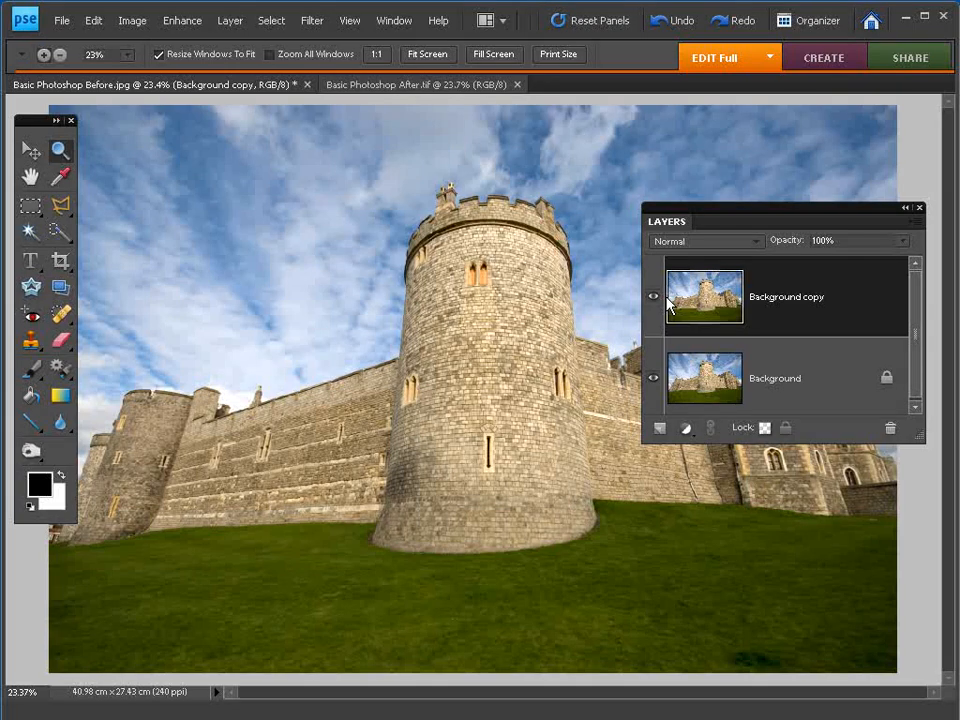
- Apply a perspective transform to the Background copy layer that pulls its lower corners inward, and hide the Background layer
click(130, 22)
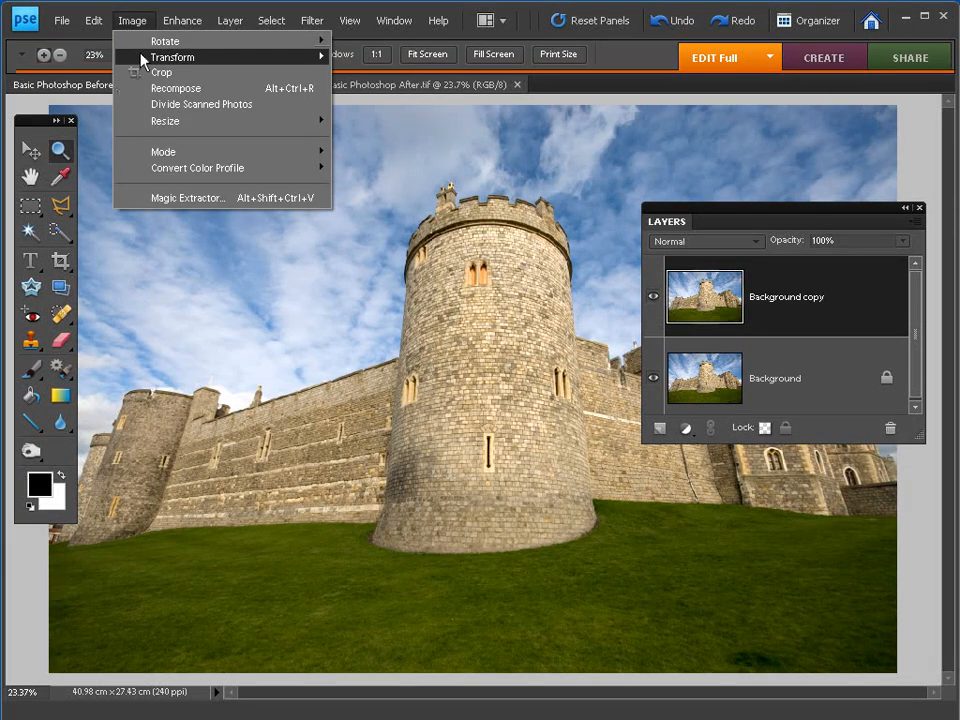
mouse_move(160, 57)
click(413, 108)
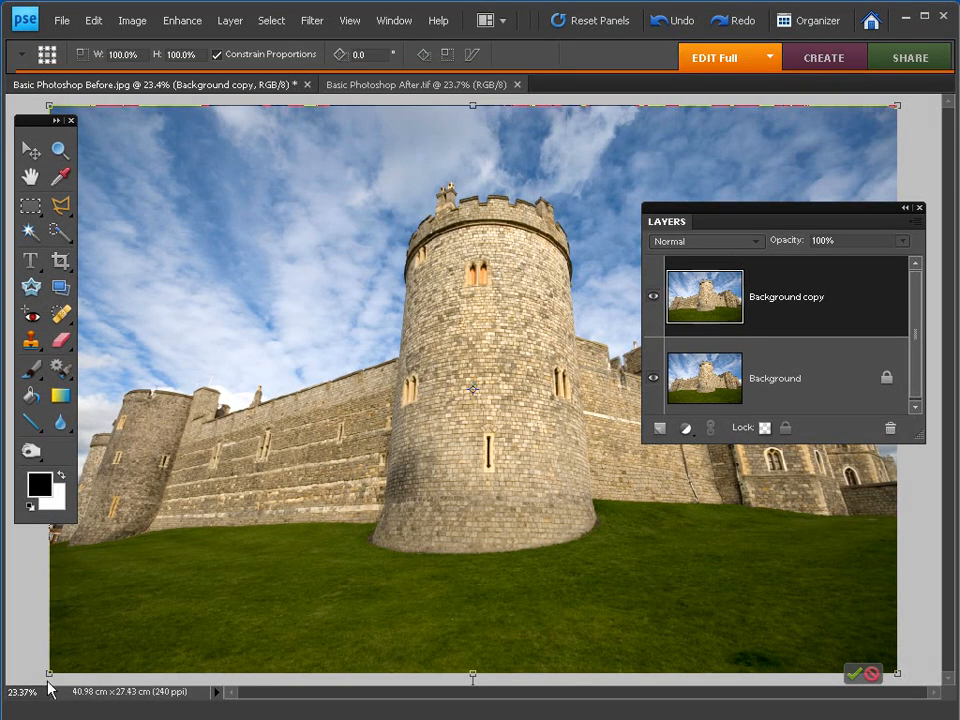
drag(50, 675, 220, 675)
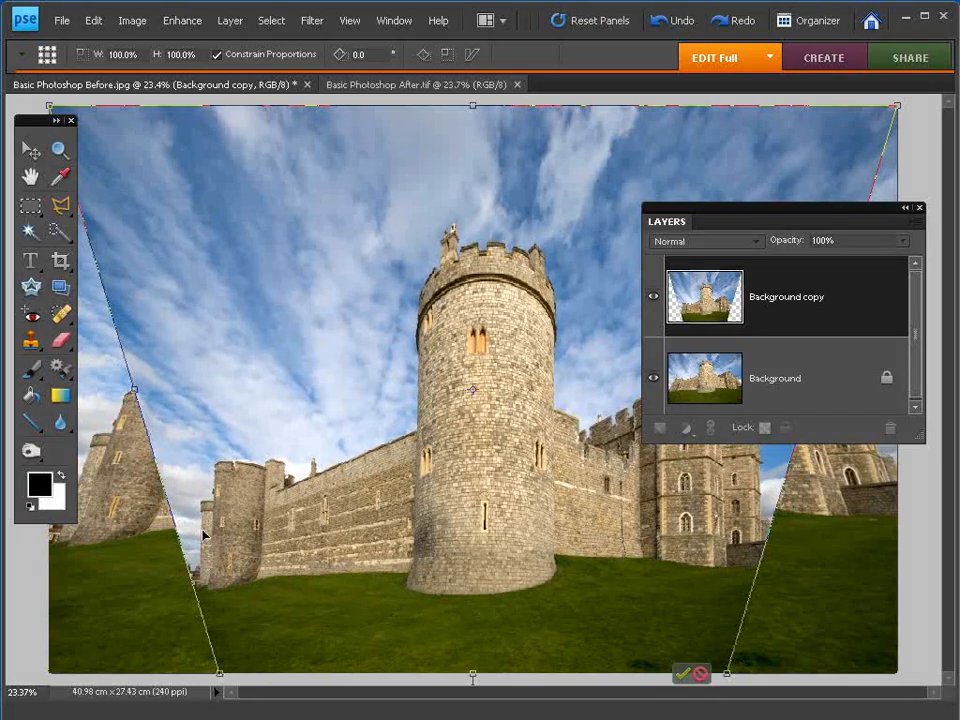
click(681, 674)
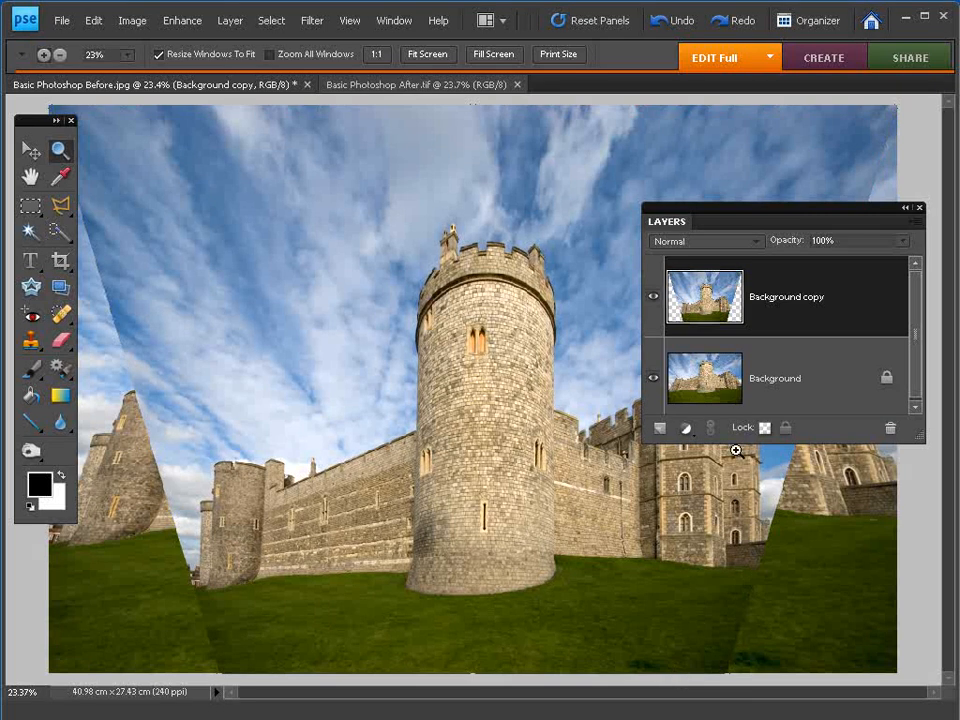
click(652, 380)
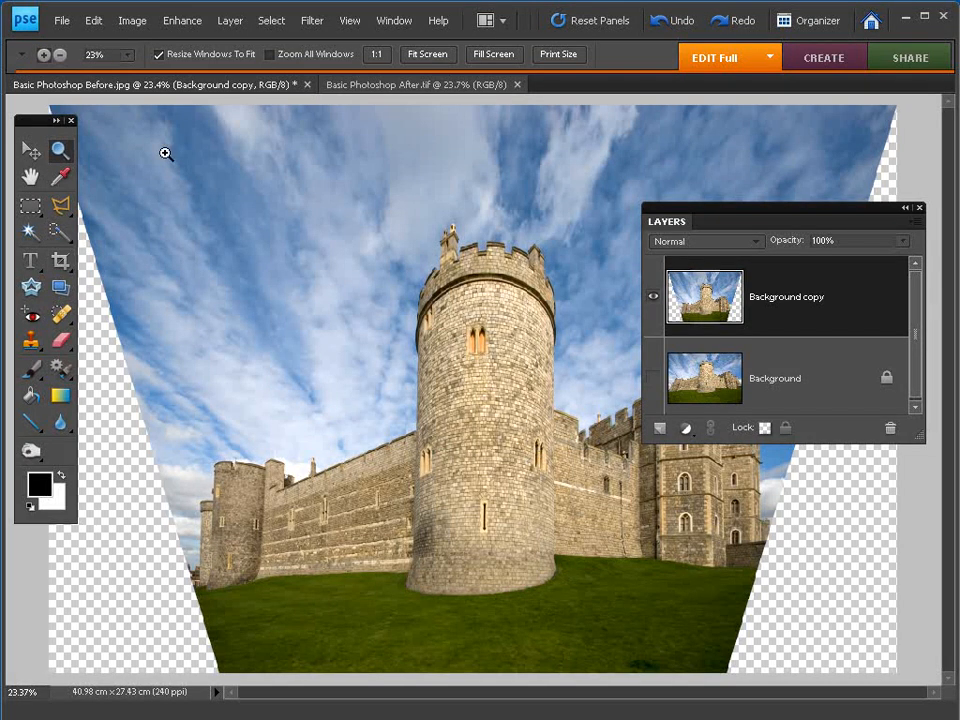
- Try to crop the image around the castle walls to exclude the transparent wedges at both sides
key(c)
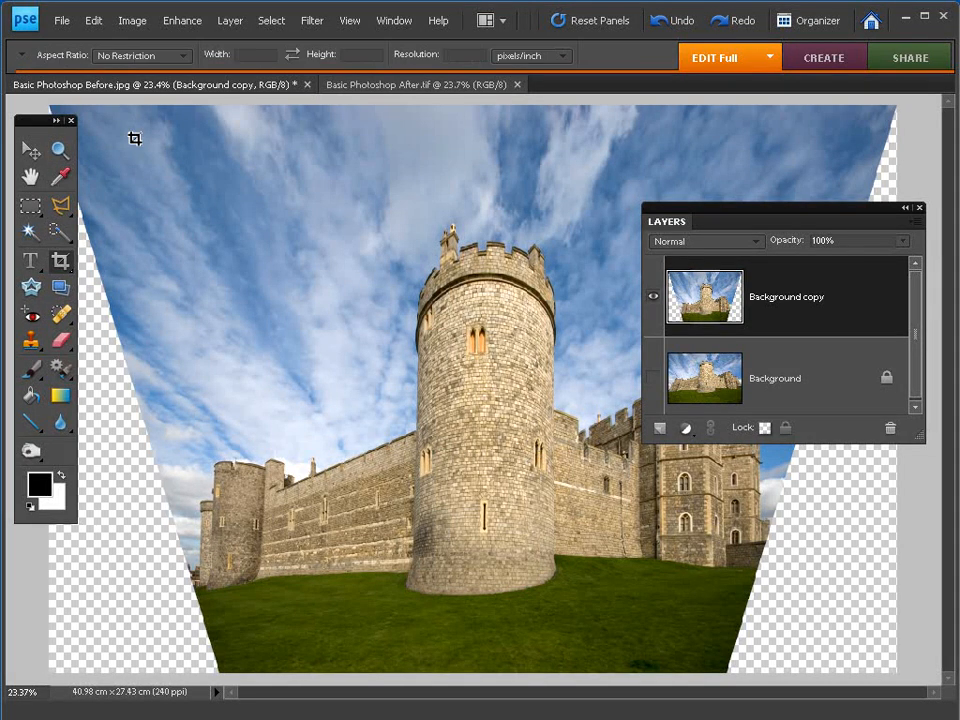
drag(137, 123, 806, 601)
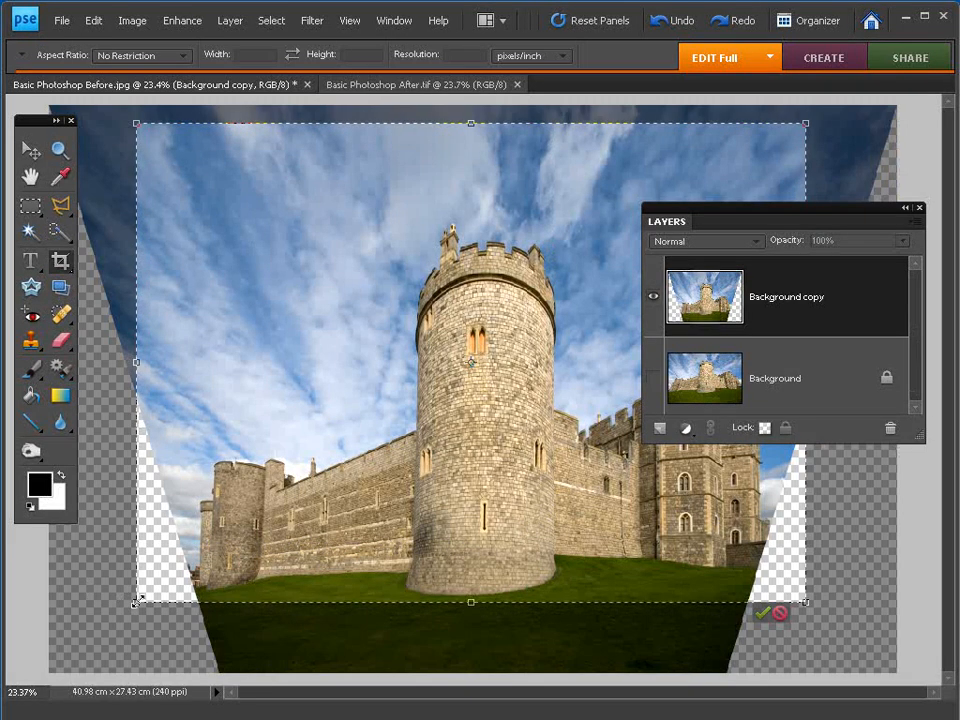
drag(122, 601, 188, 576)
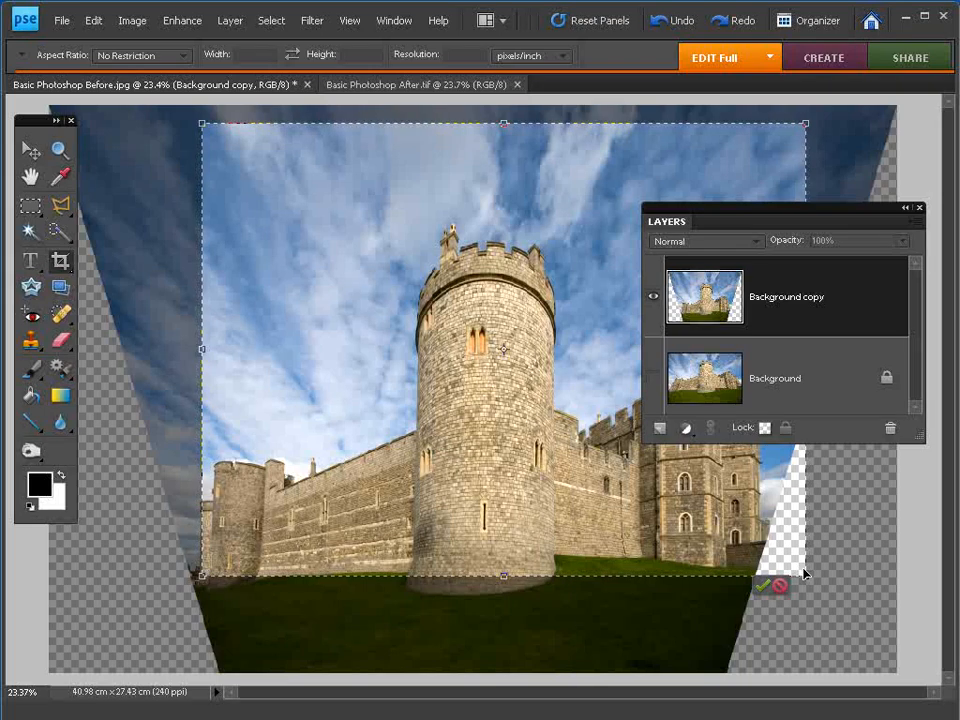
drag(805, 575, 754, 552)
drag(708, 500, 708, 535)
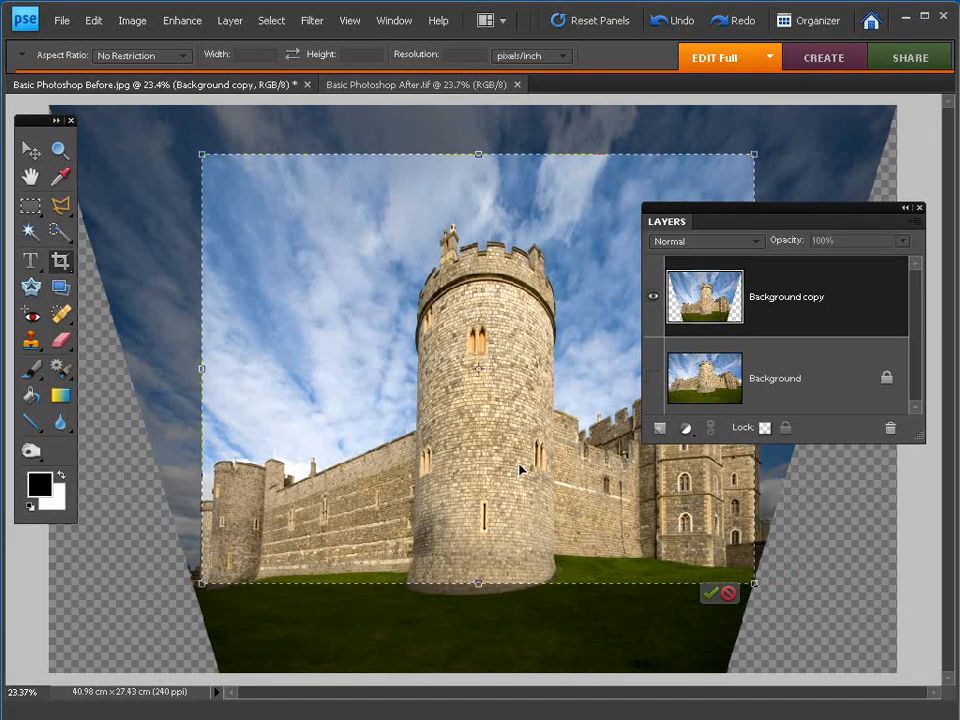
key(Escape)
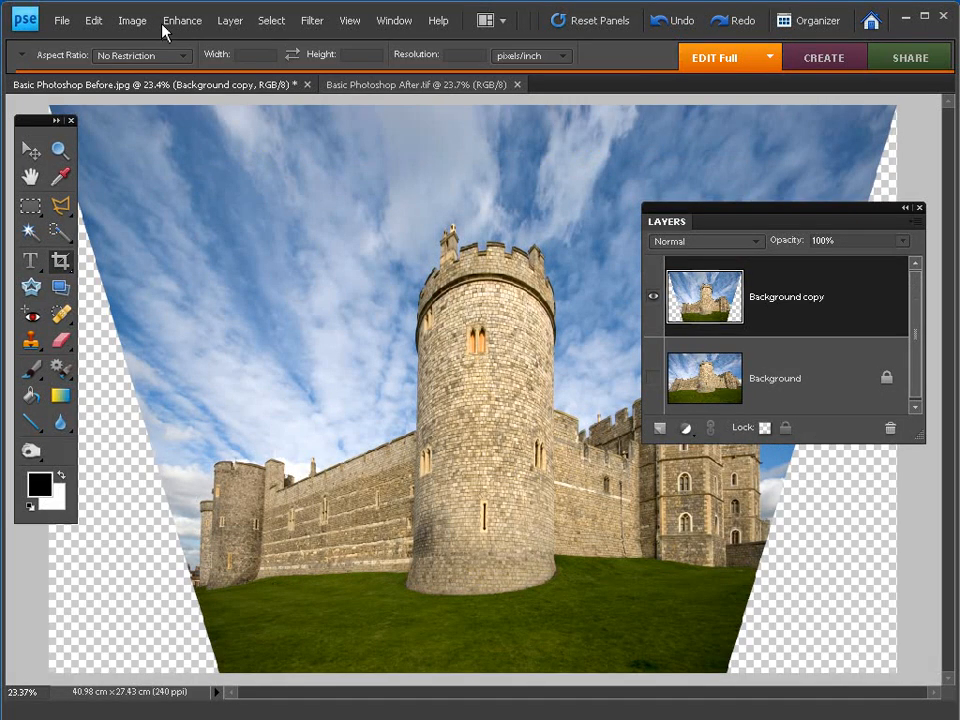
- Try the Scale command on the Background copy layer and revert the layer's perspective distortion
click(132, 20)
mouse_move(184, 122)
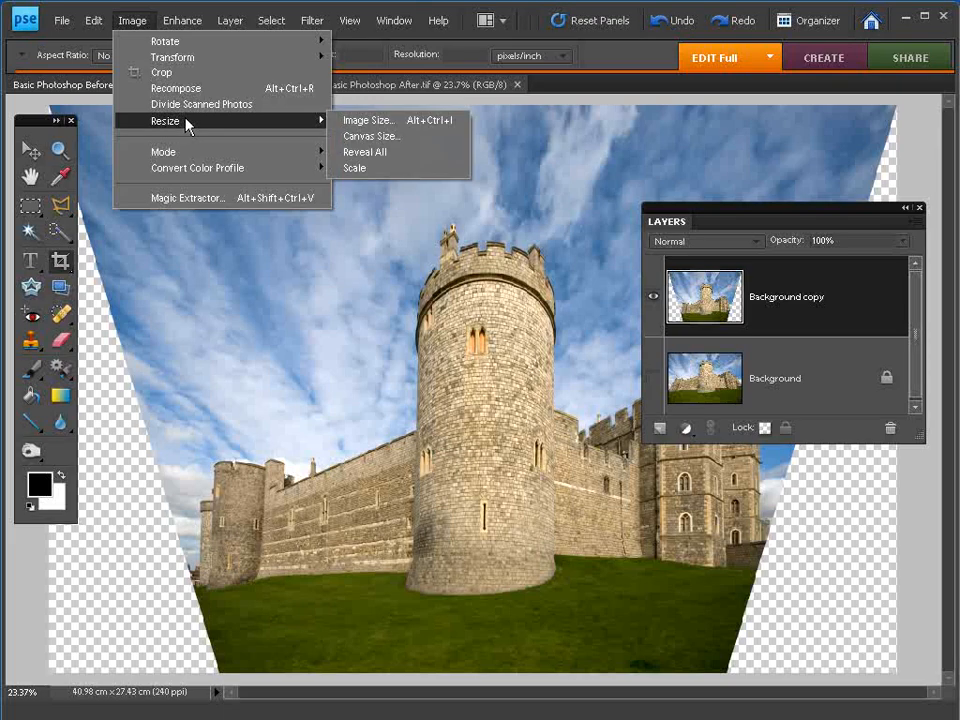
click(378, 166)
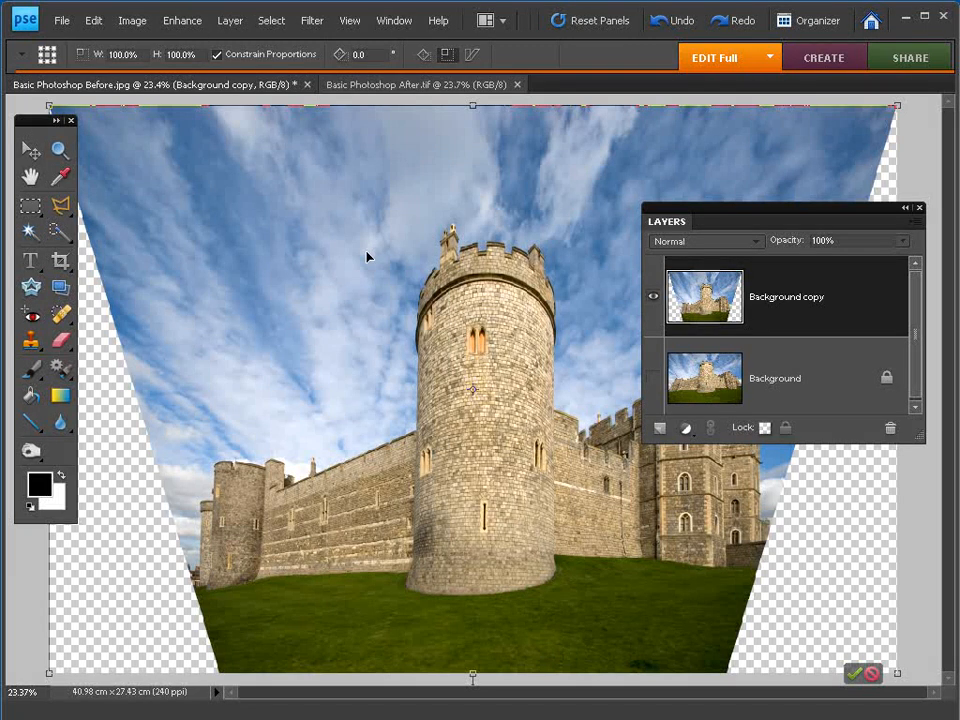
key(Return)
key(c)
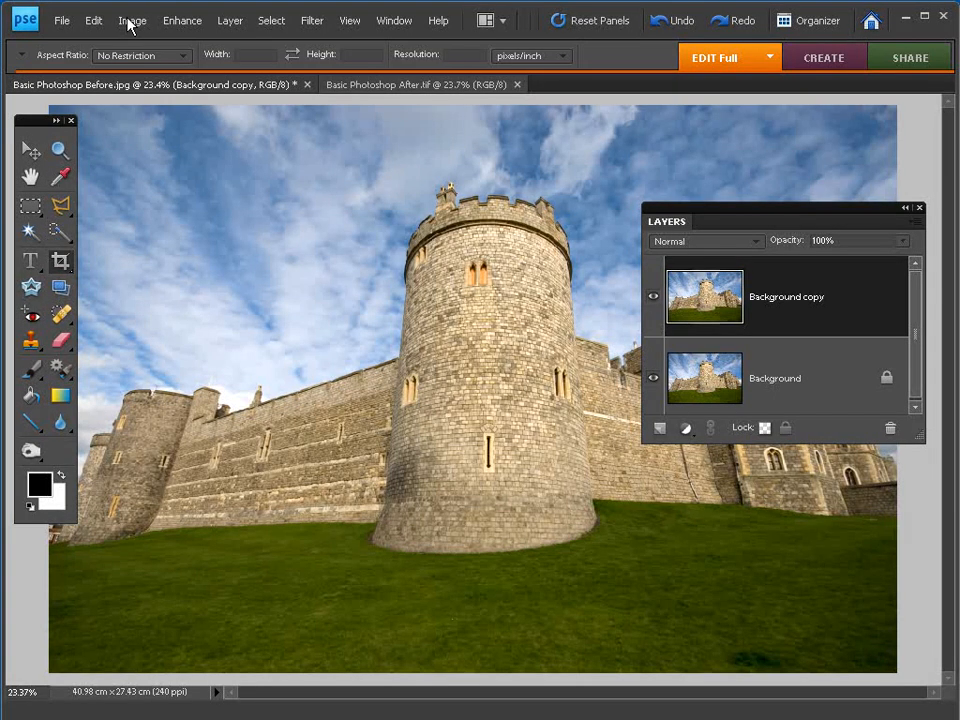
- Open the Correct Camera Distortion filter for the Background copy layer and fit the whole photo in the preview
click(314, 22)
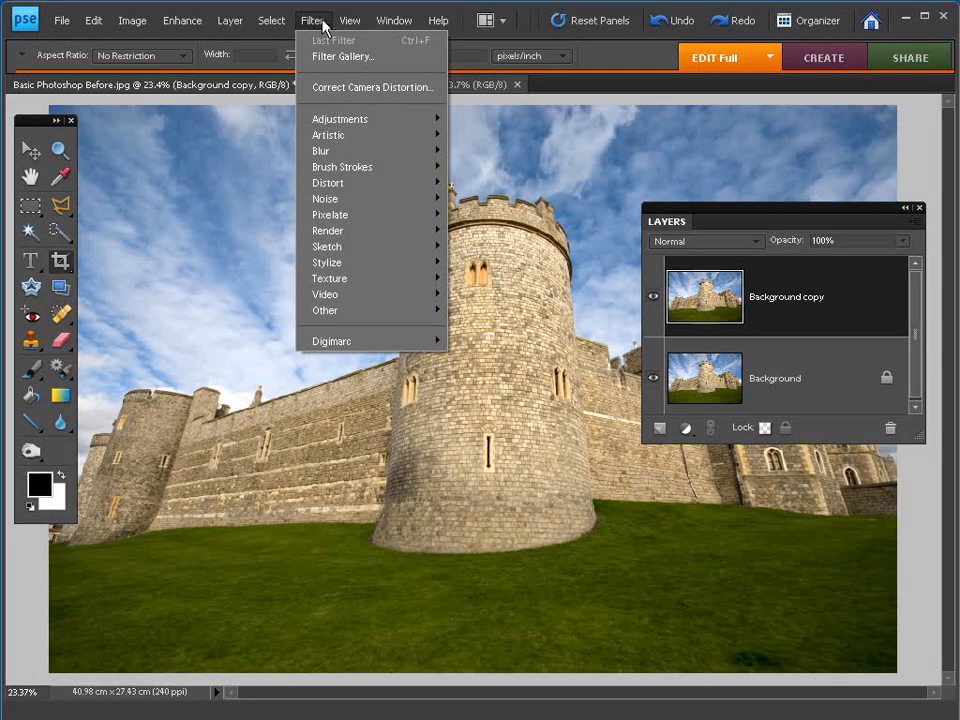
mouse_move(343, 190)
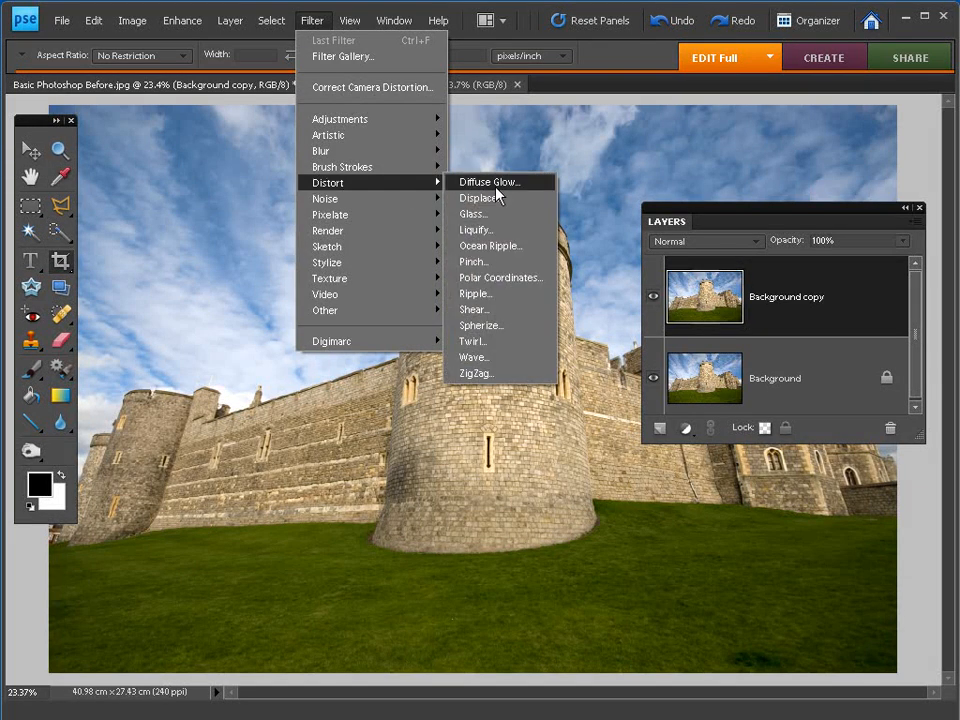
click(380, 93)
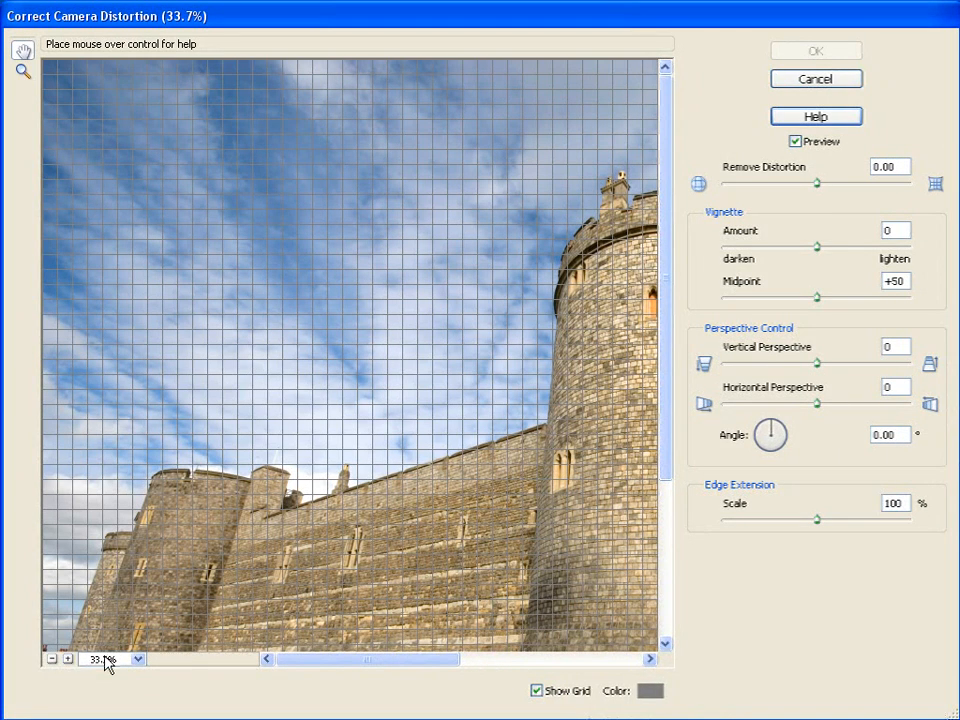
click(137, 659)
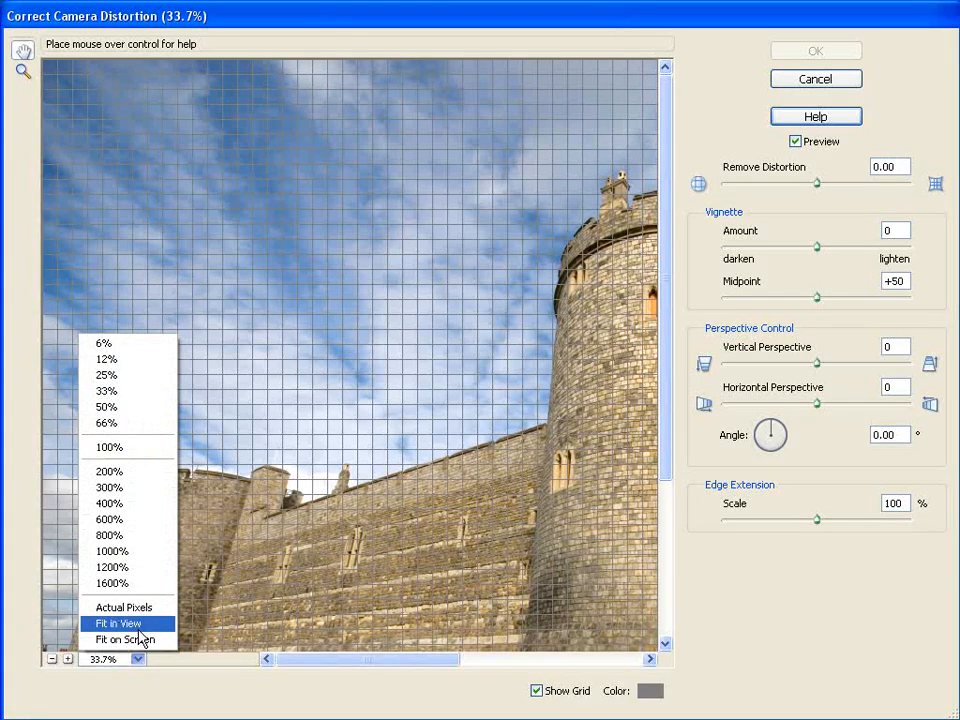
click(141, 630)
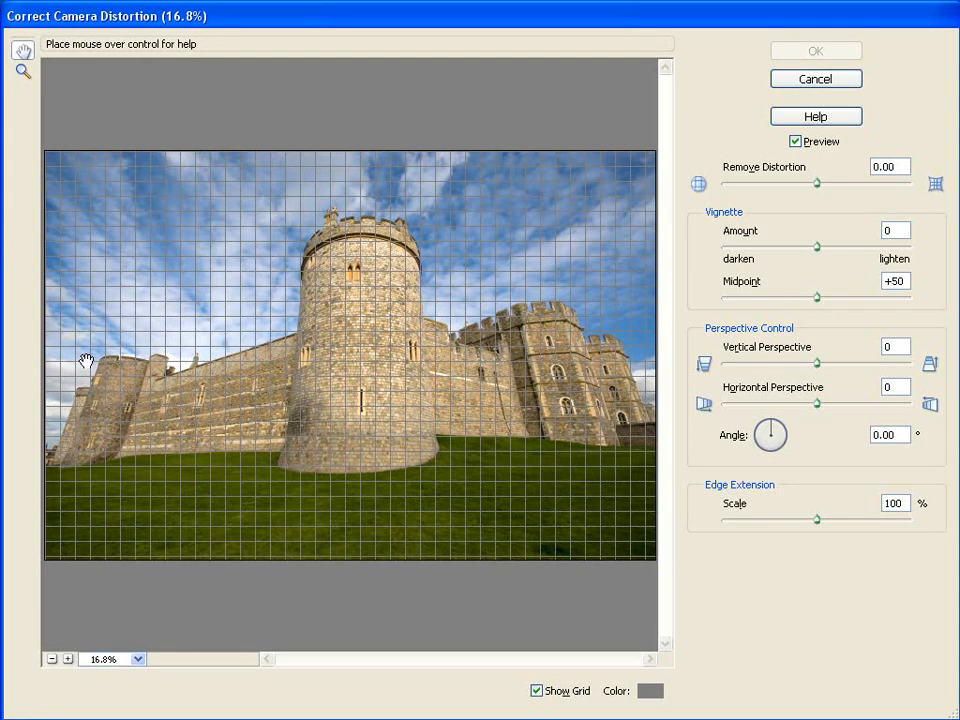
- Change the alignment grid's colour to the darker grey 666666 with the web-only colour restriction turned off, keeping the grid shown
click(538, 690)
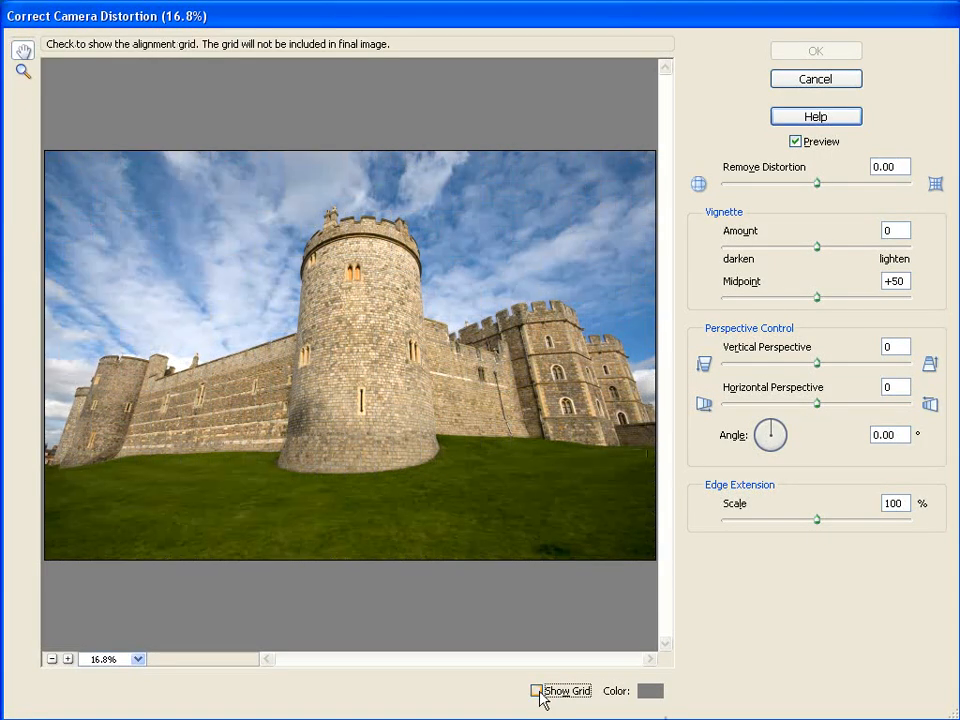
click(537, 691)
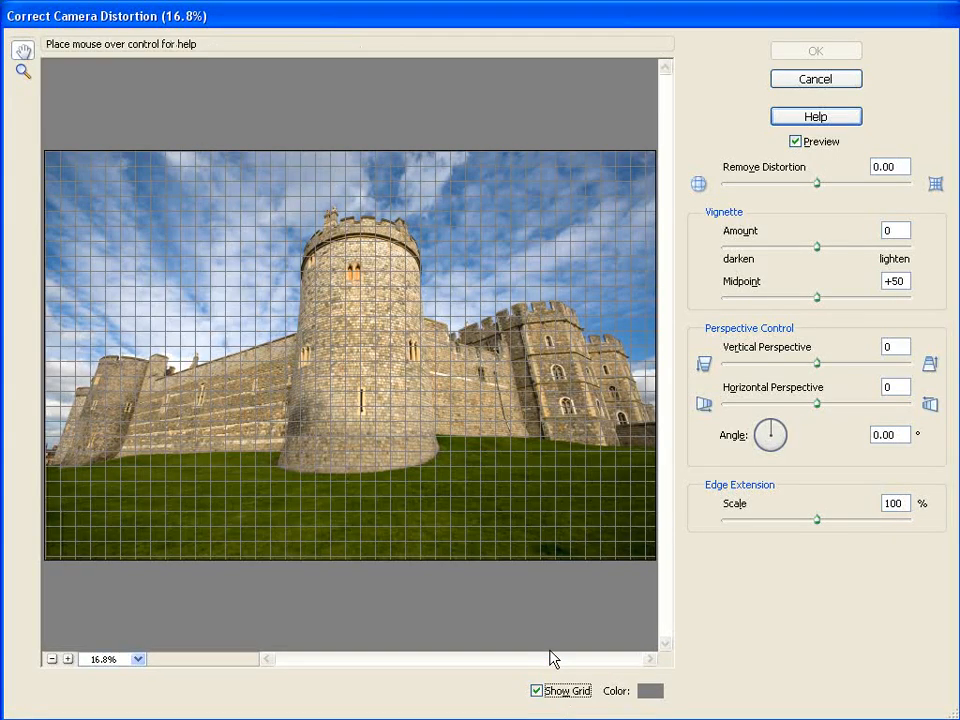
click(650, 692)
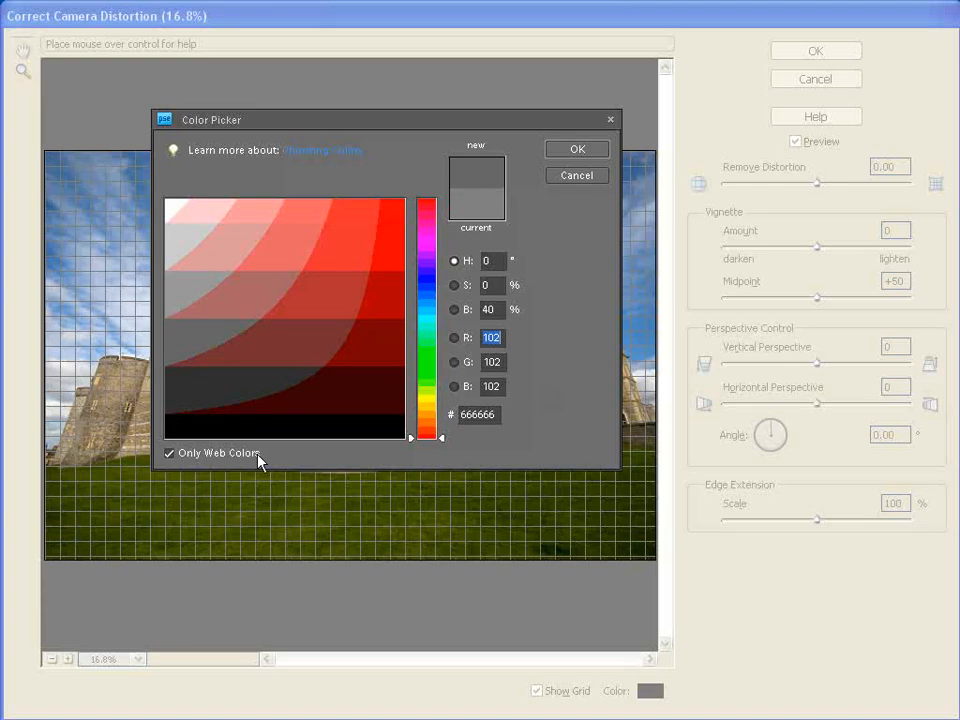
click(172, 453)
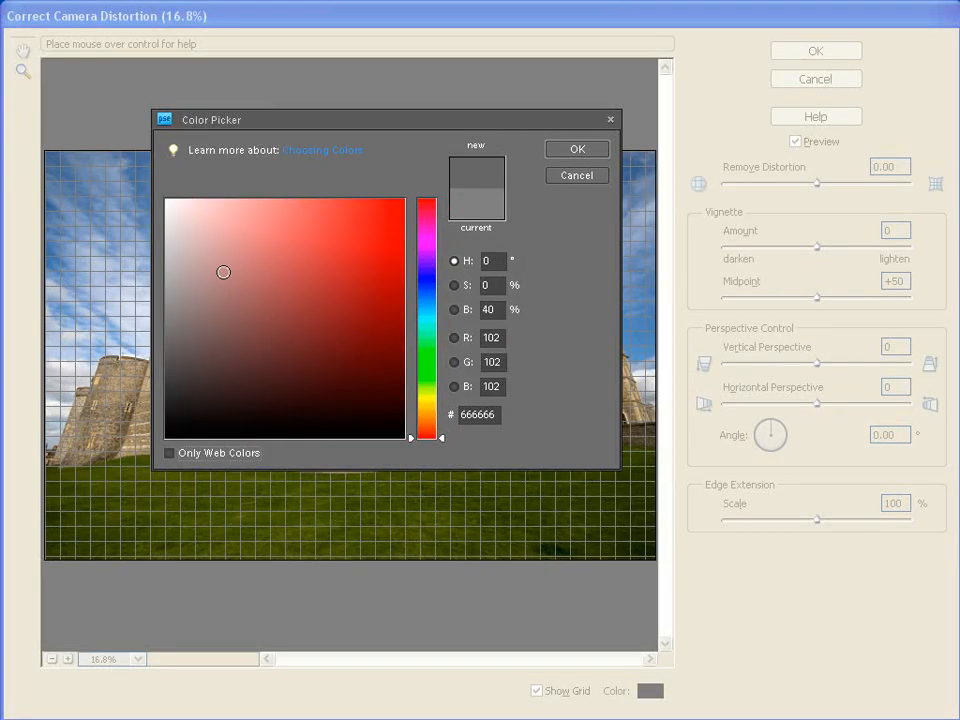
click(588, 151)
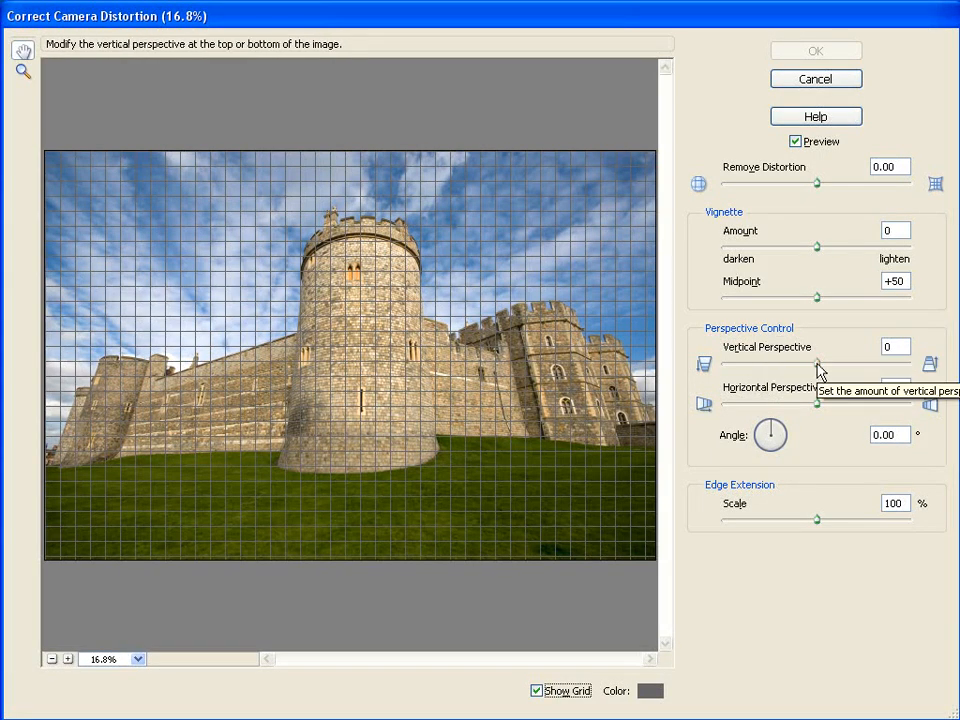
- Set the vertical perspective correction to -85 so the castle's towers stand upright against the grid
drag(817, 365, 732, 369)
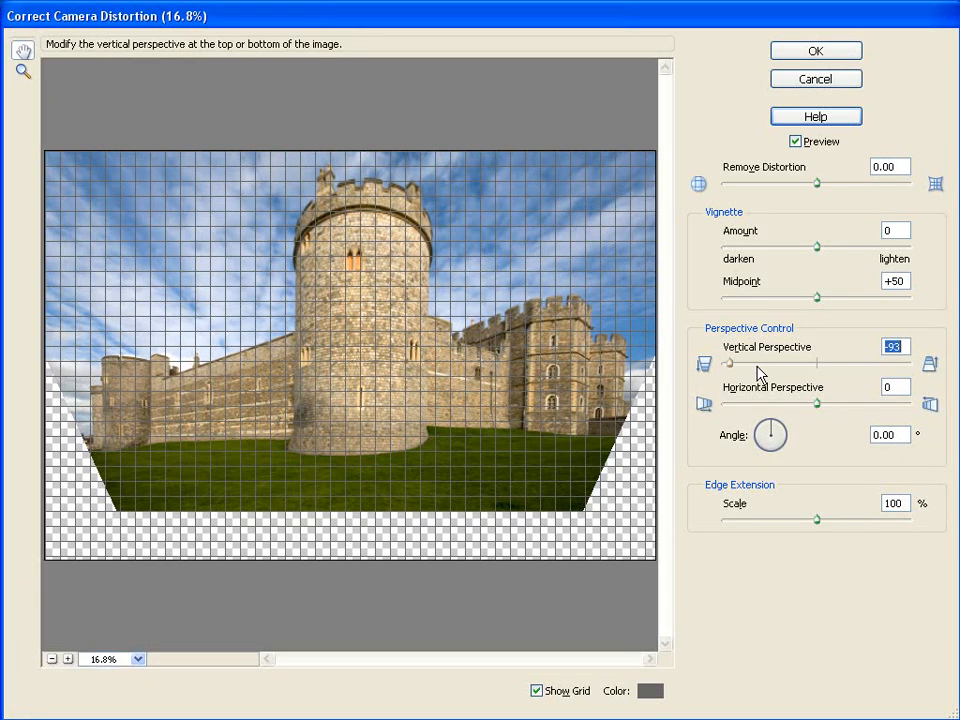
drag(735, 368, 739, 369)
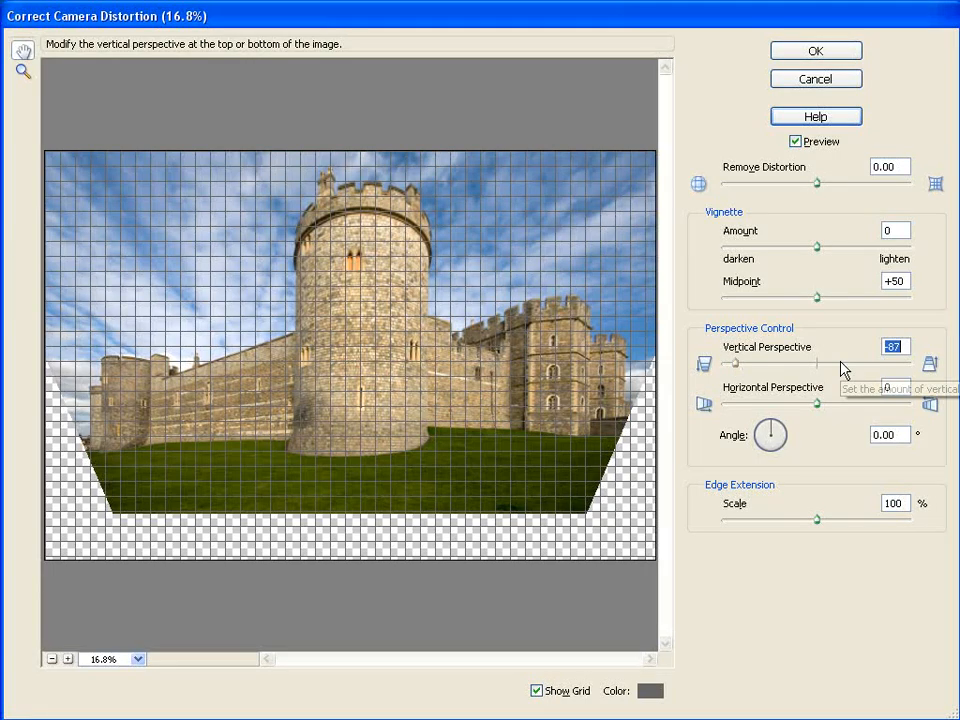
click(901, 346)
key(Up)
key(Up)
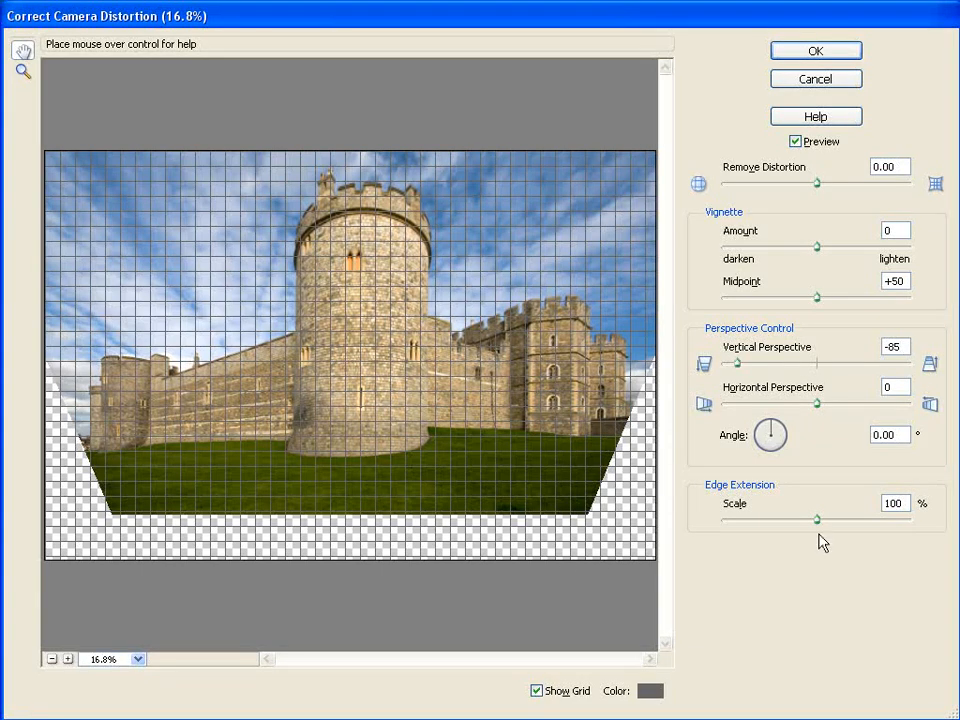
- Try an edge extension scale of 132%, hide the grid to judge the crop, and return the scale to 100%
drag(818, 521, 880, 528)
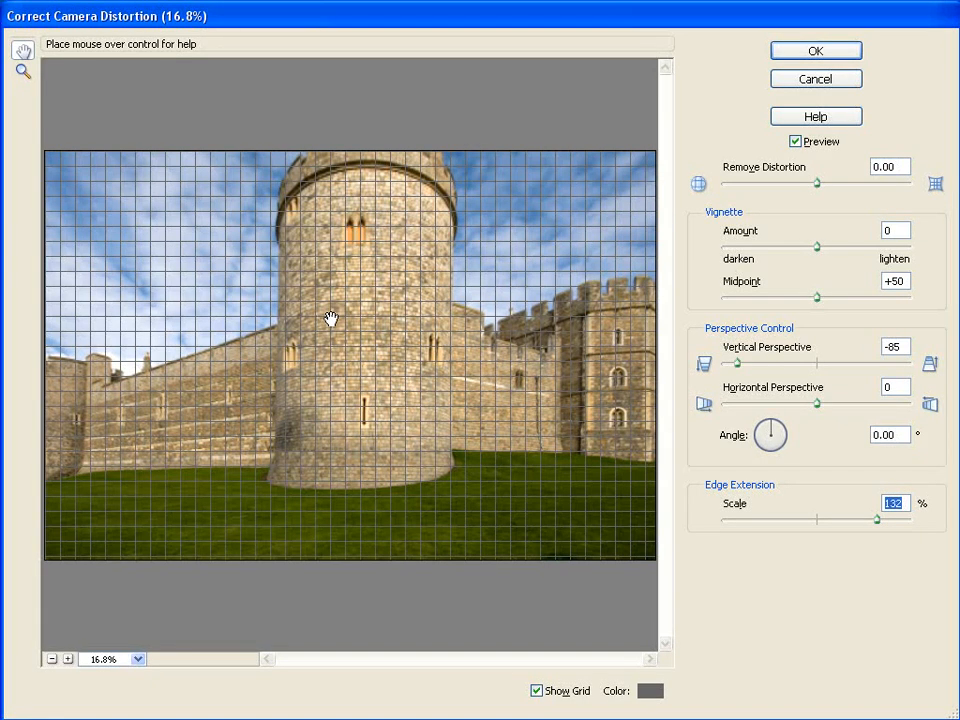
click(537, 691)
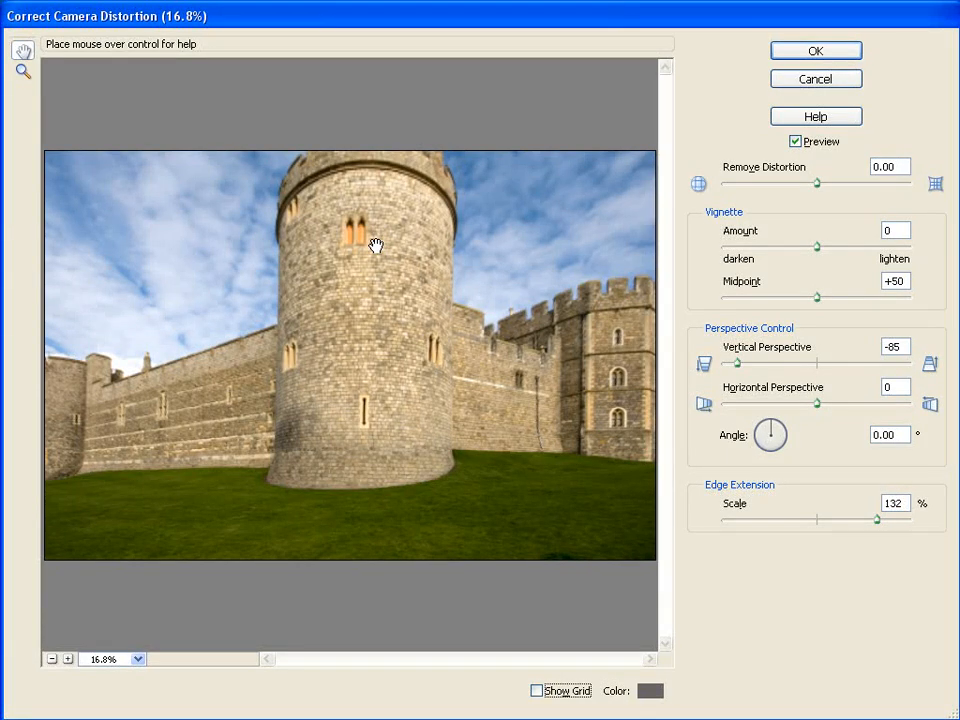
click(887, 504)
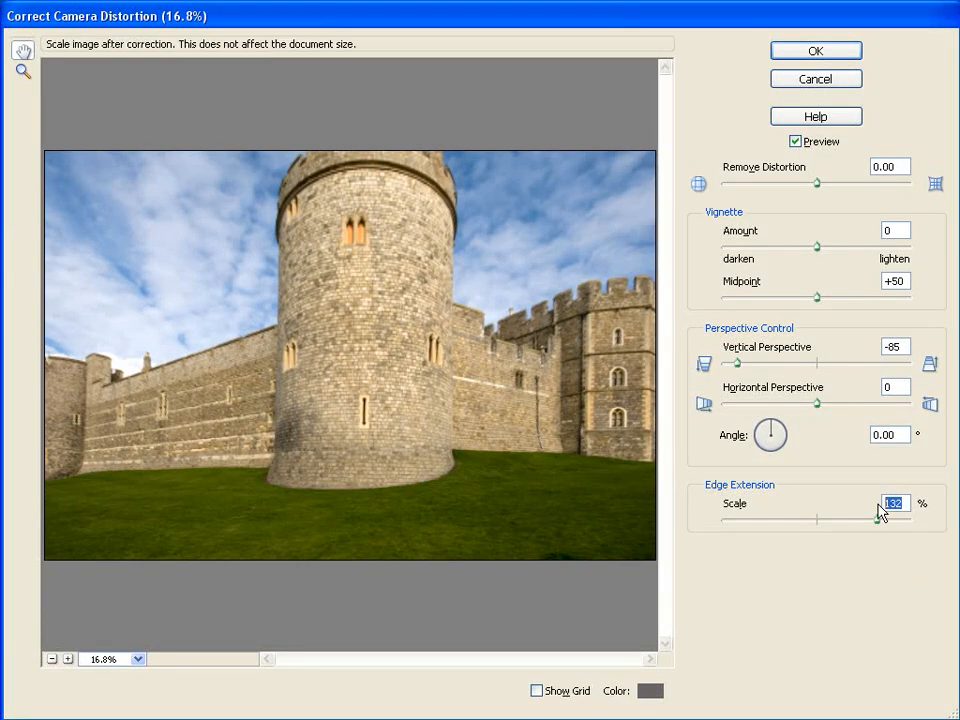
drag(873, 525, 818, 527)
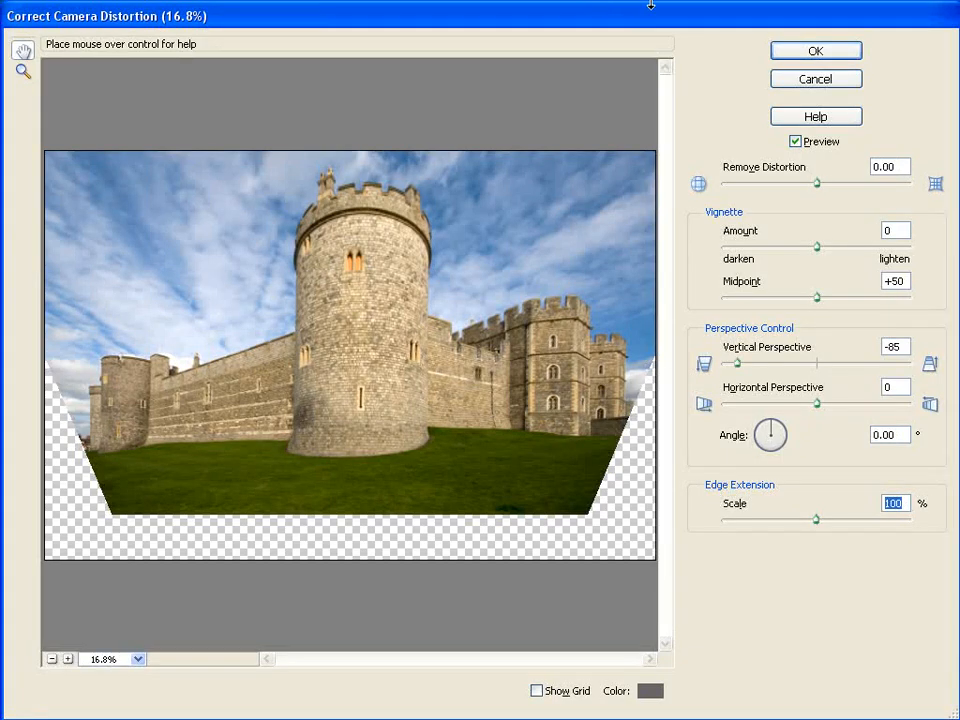
- Apply the camera distortion correction to the Background copy layer and hide the Background layer
click(815, 52)
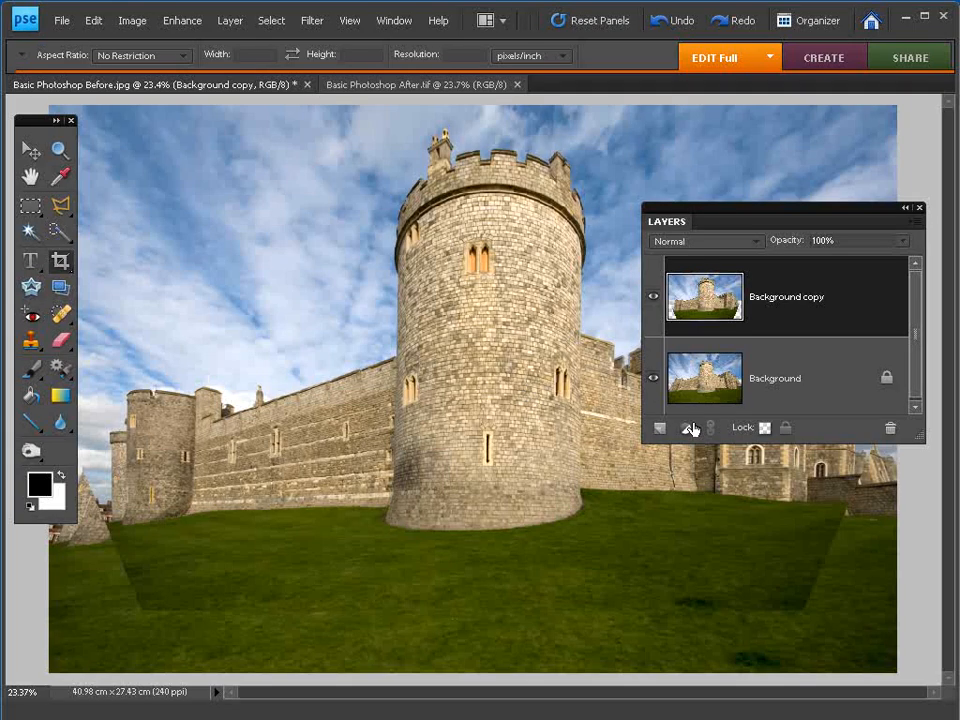
click(654, 380)
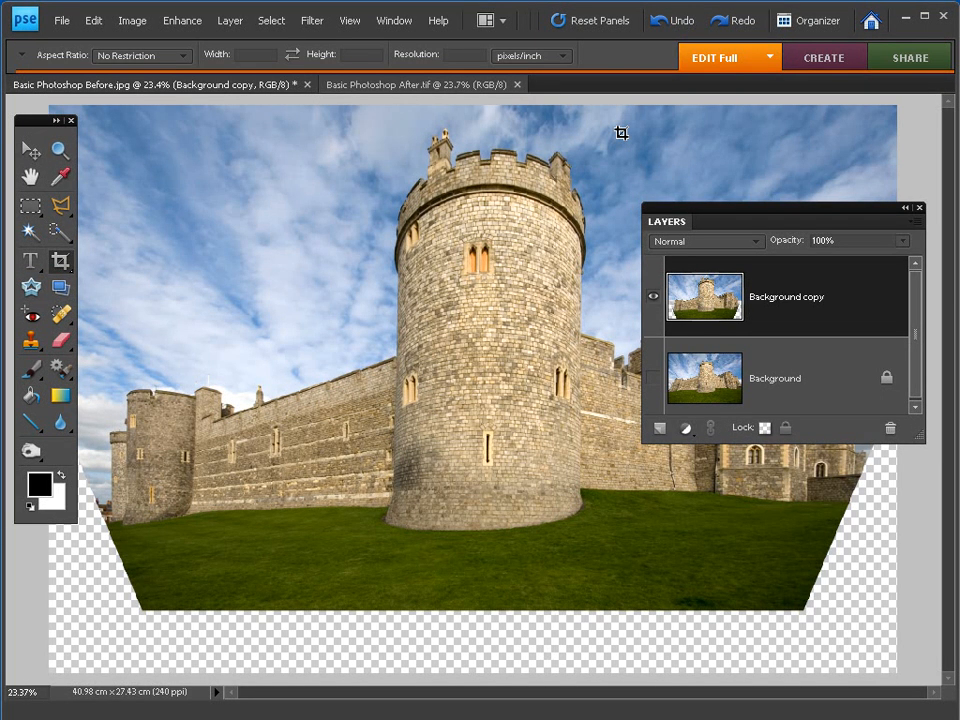
- Move the Background copy layer slightly down to leave a strip above the sky, and compare it with the Background layer briefly shown
click(29, 158)
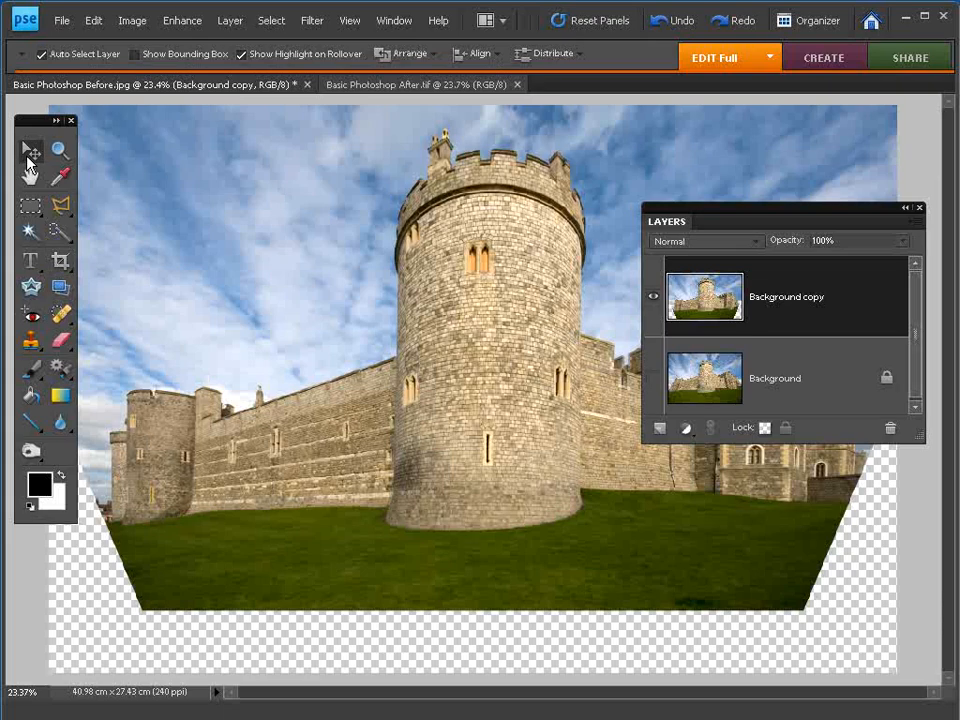
drag(474, 256, 470, 279)
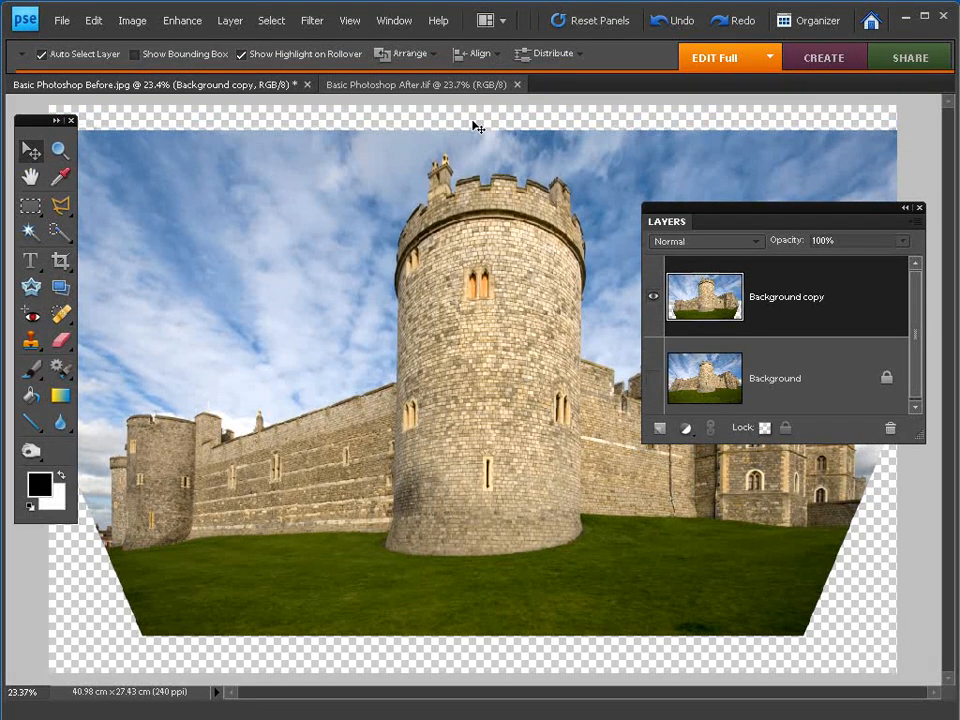
drag(486, 449, 486, 455)
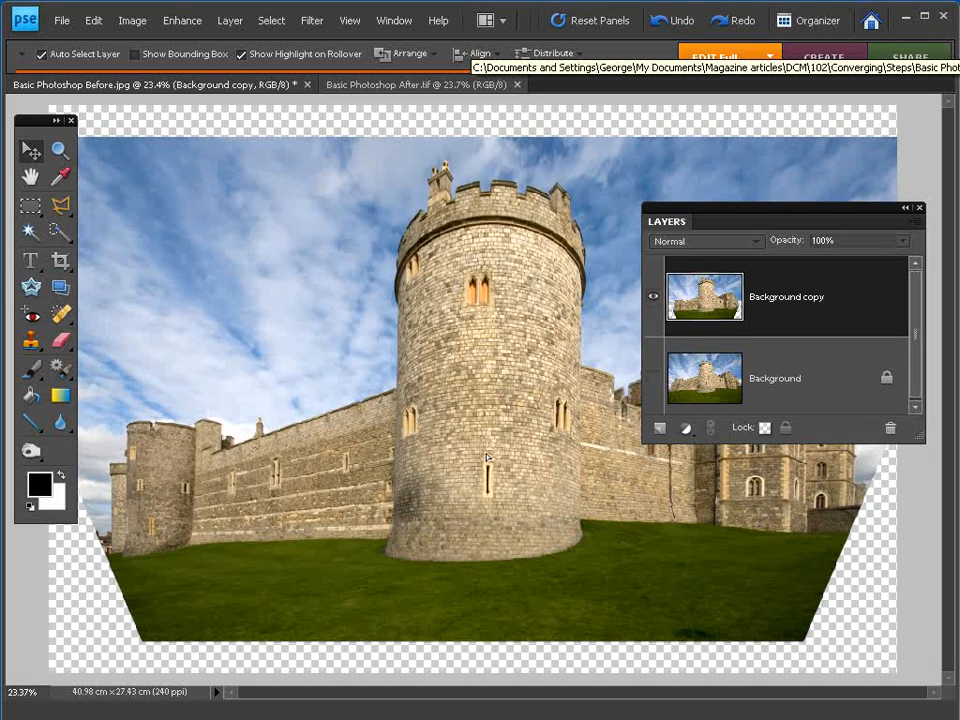
key(ctrl+z)
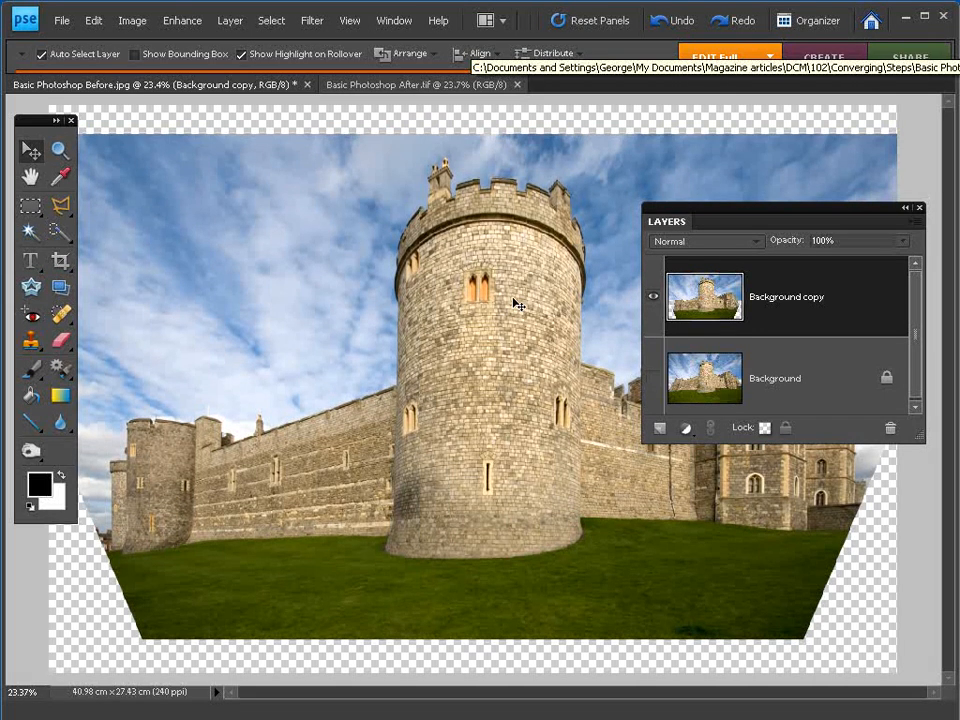
click(652, 380)
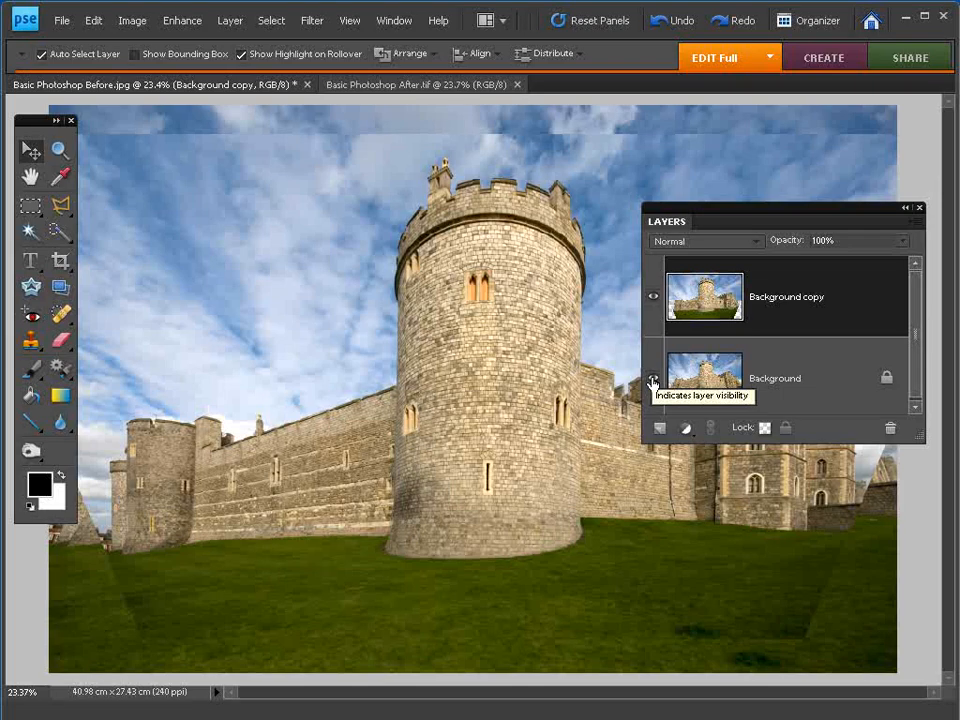
click(652, 380)
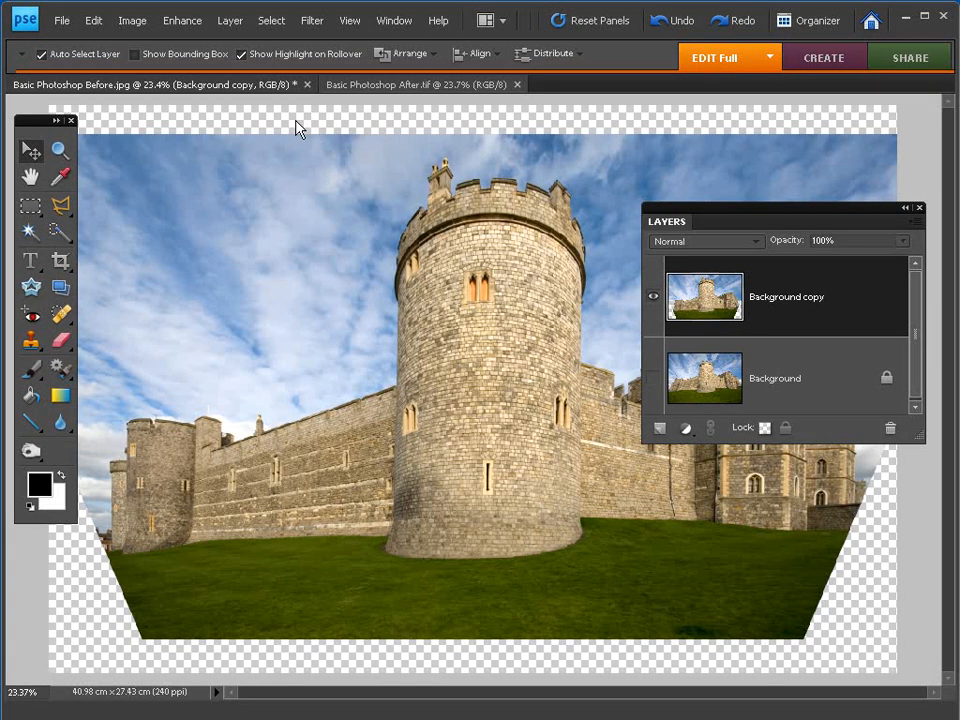
- Add an empty layer above Background copy and set up the Clone Stamp tool with a soft 200 px brush and aligned sampling
click(658, 433)
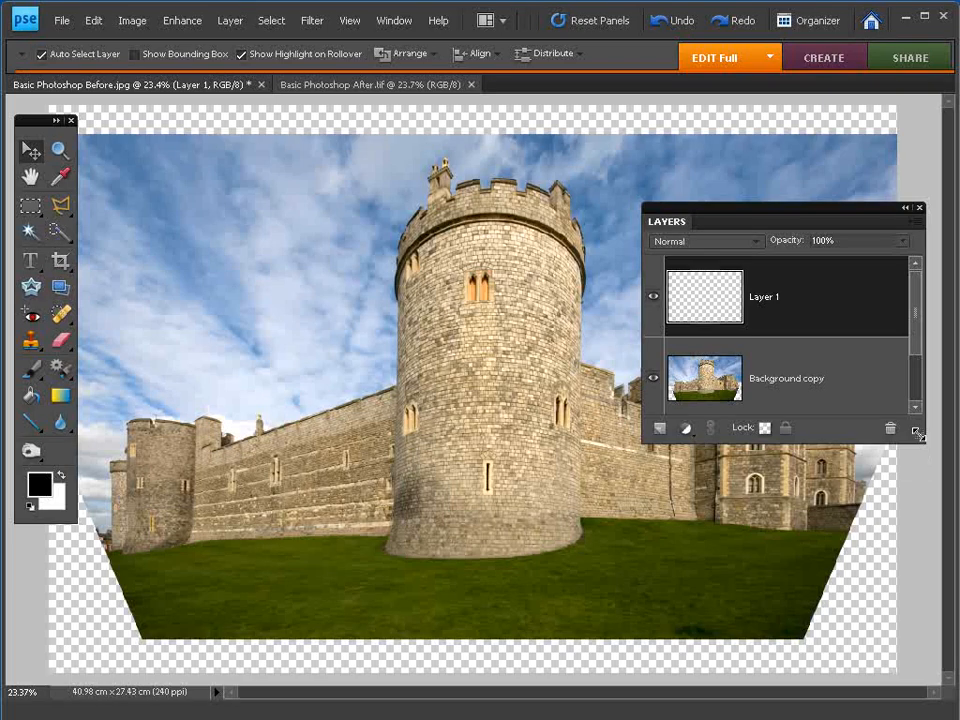
drag(917, 433, 917, 530)
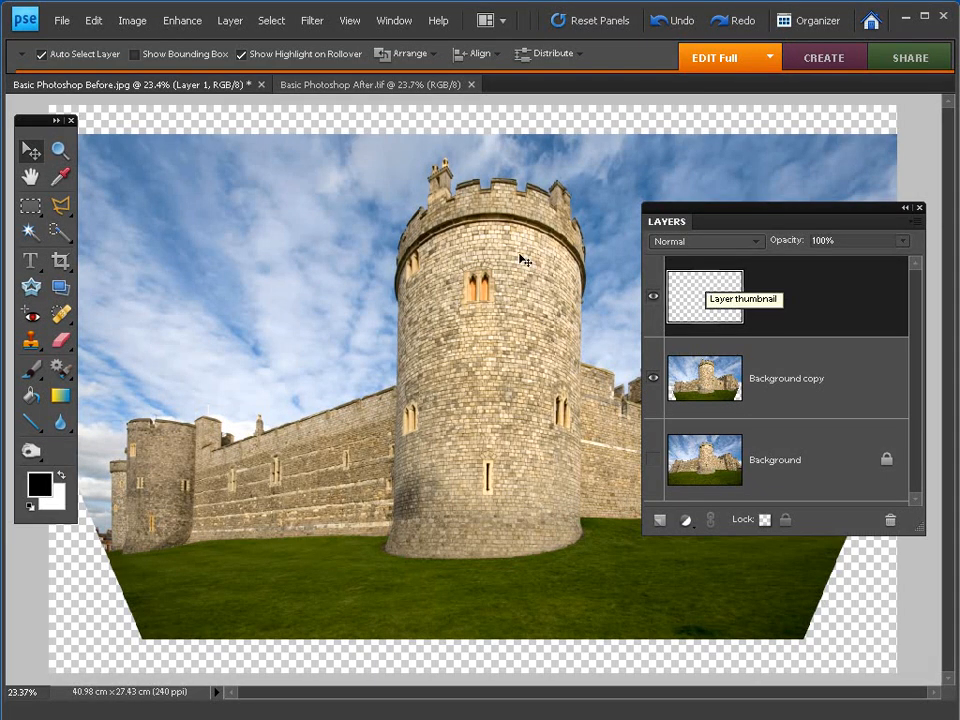
key(s)
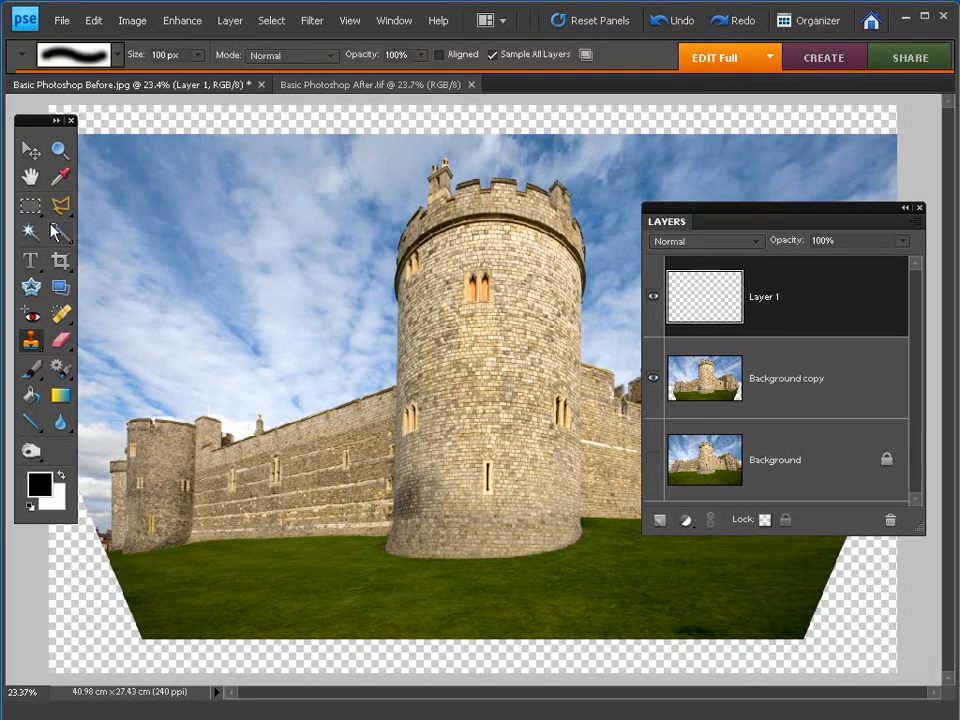
click(32, 343)
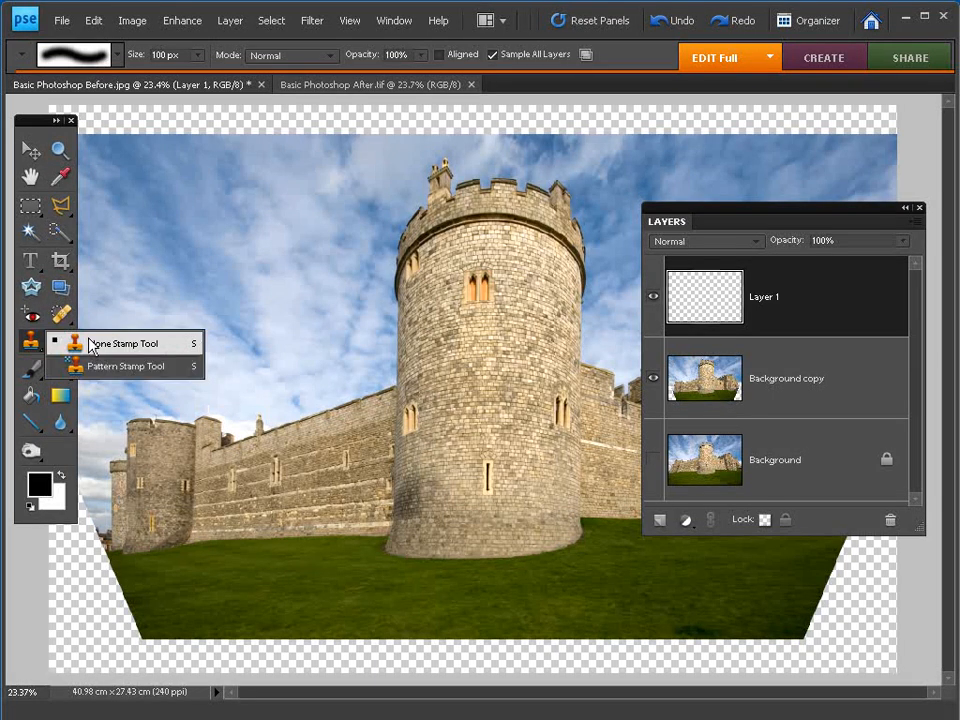
click(92, 345)
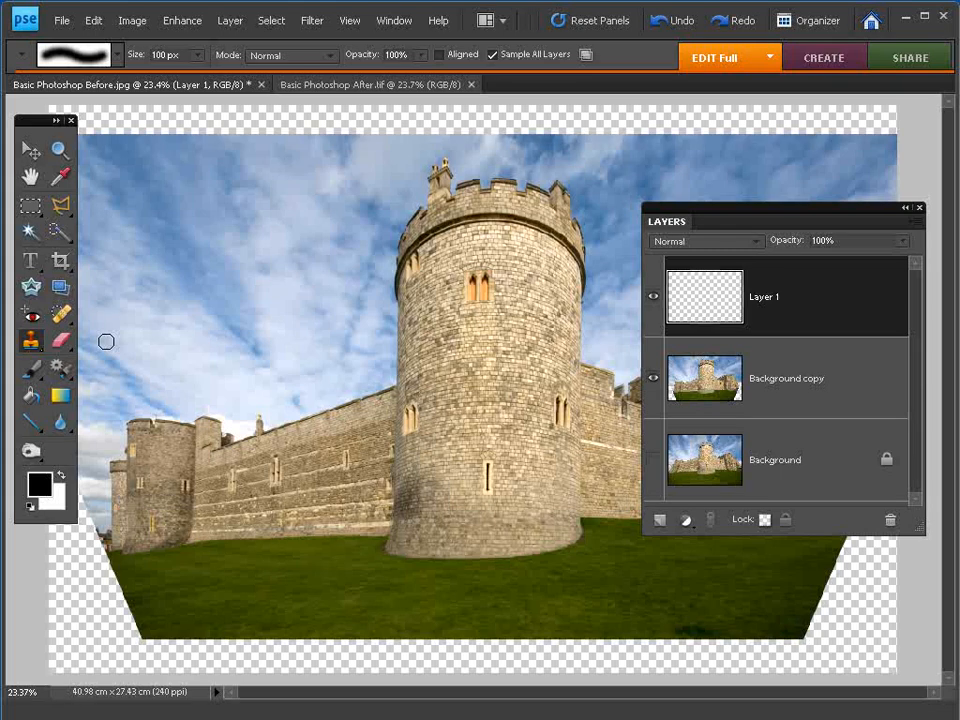
click(74, 55)
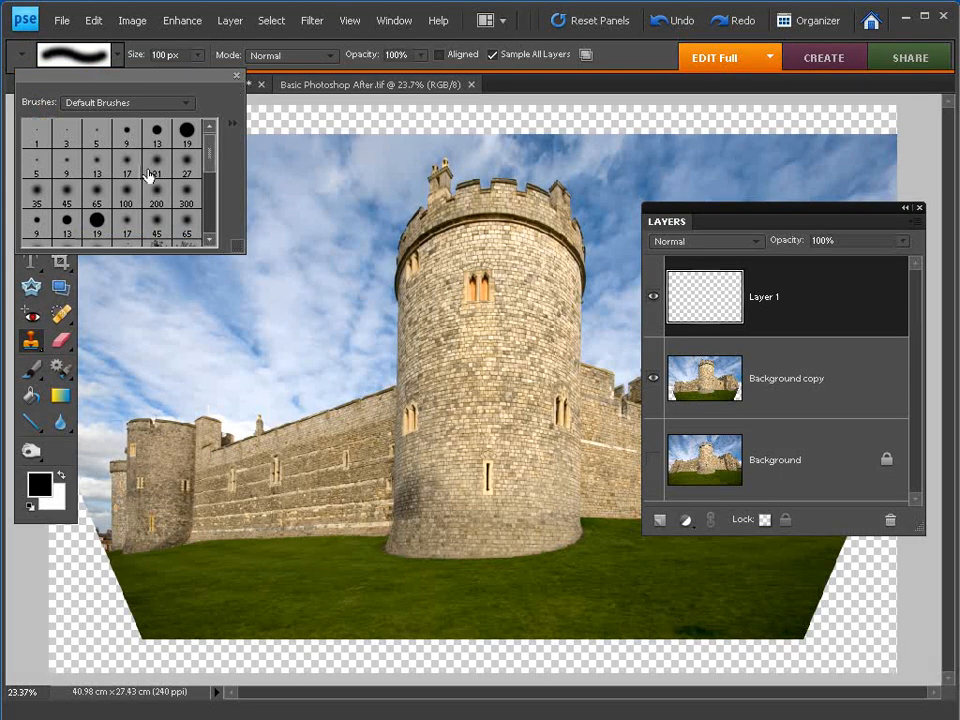
click(155, 197)
click(440, 56)
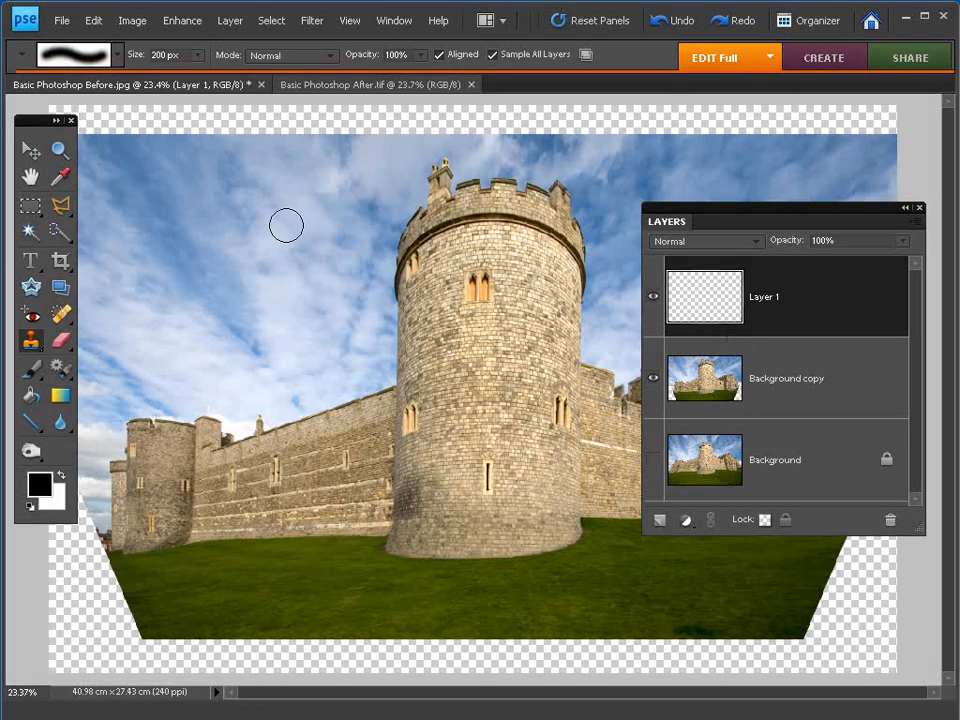
- Clone nearby sky over the transparent strip along the image's upper edge, from the left corner to just before the tower
drag(40, 124, 218, 242)
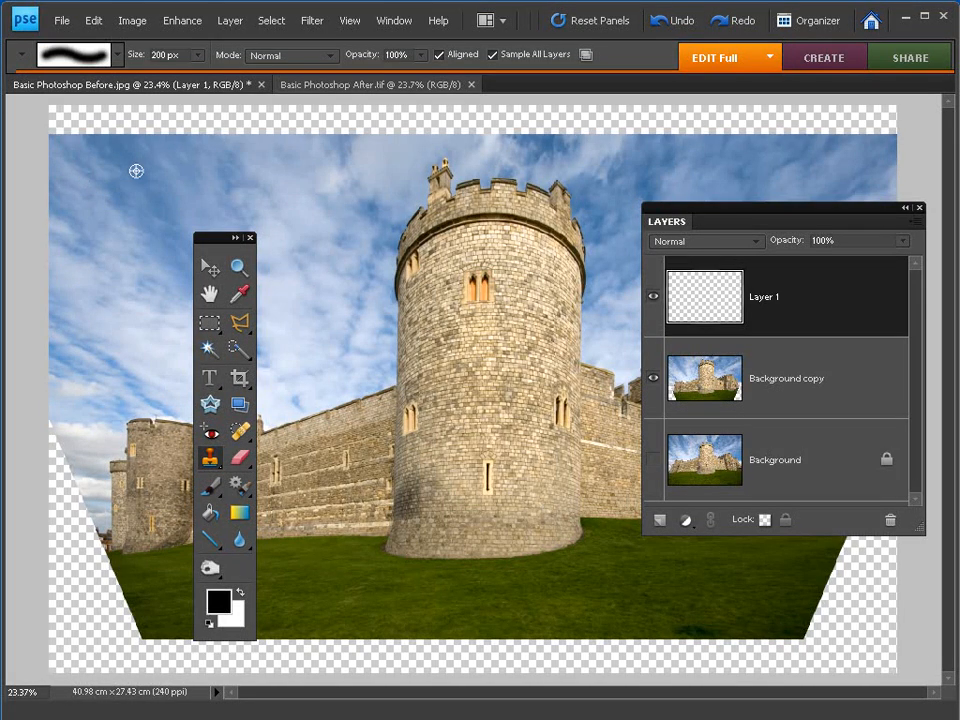
alt+click(135, 180)
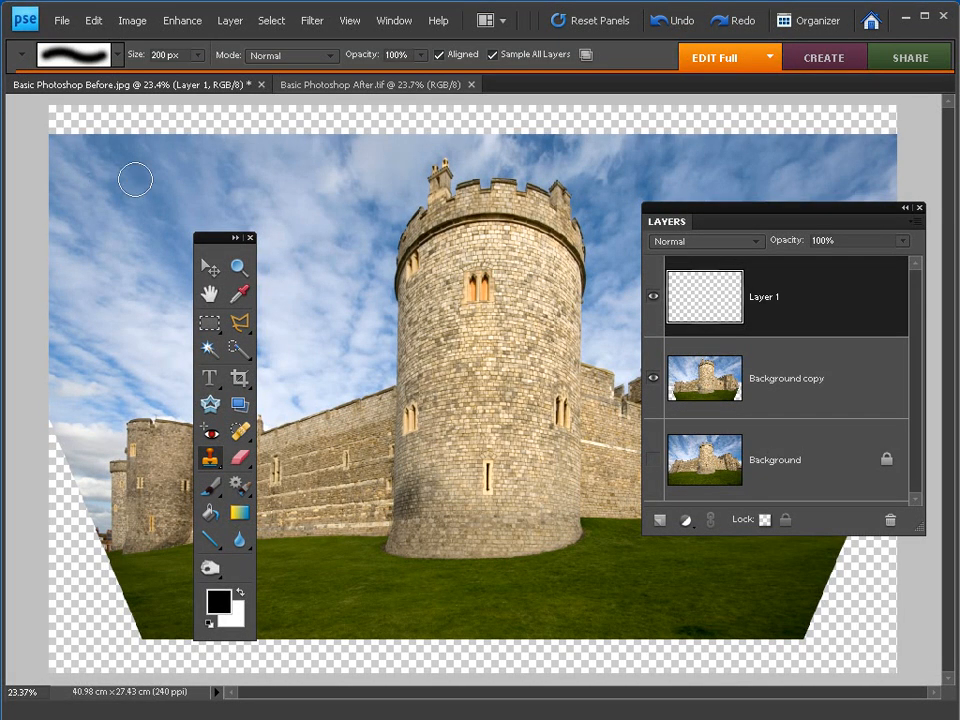
click(94, 126)
mouse_move(96, 128)
mouse_down()
mouse_move(54, 131)
mouse_move(54, 120)
mouse_move(160, 125)
mouse_move(143, 126)
mouse_move(152, 114)
mouse_move(178, 133)
mouse_move(172, 127)
mouse_move(196, 114)
mouse_move(201, 128)
mouse_move(215, 118)
mouse_move(311, 121)
mouse_move(287, 131)
mouse_move(340, 125)
mouse_move(276, 148)
mouse_move(194, 136)
mouse_move(270, 148)
mouse_move(340, 124)
mouse_move(331, 117)
mouse_move(376, 120)
mouse_up()
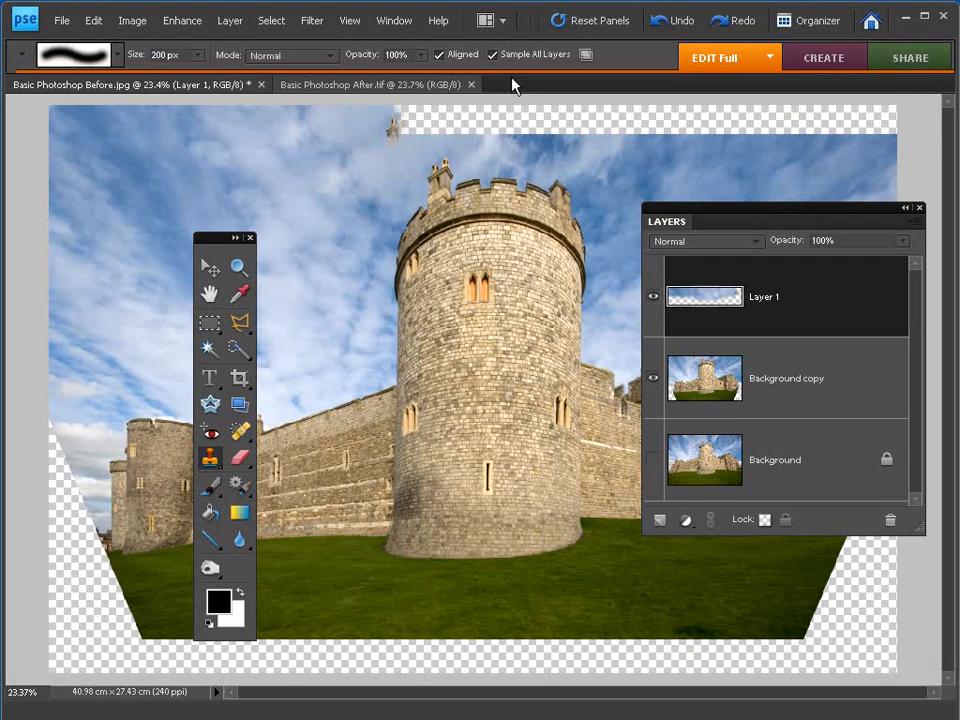
- Clone fresh cloud samples over the filled sky left of the tower to break up repeated patterns
key(ctrl+plus)
key(ctrl+plus)
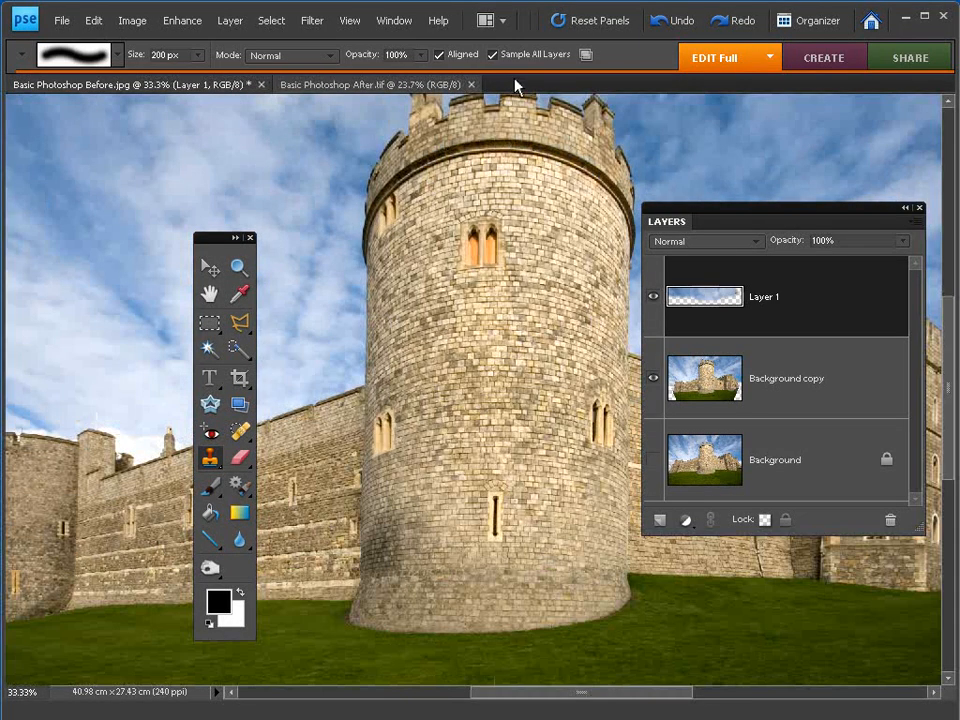
drag(384, 319, 524, 462)
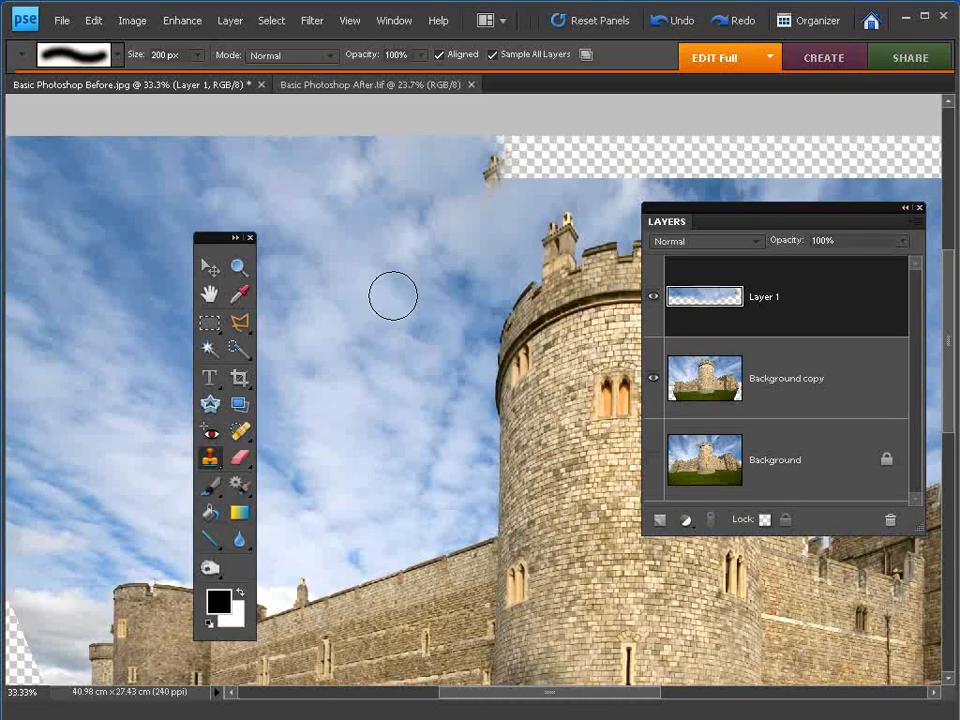
drag(209, 238, 87, 322)
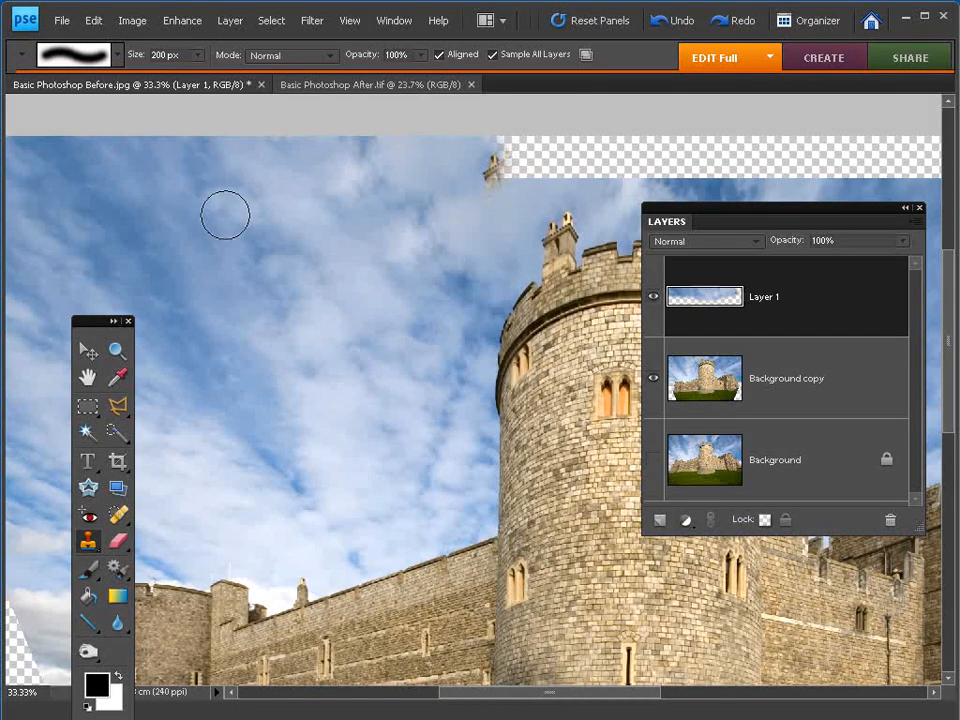
alt+click(365, 283)
mouse_move(224, 199)
mouse_down()
mouse_move(214, 199)
mouse_move(227, 204)
mouse_move(229, 180)
mouse_move(300, 197)
mouse_up()
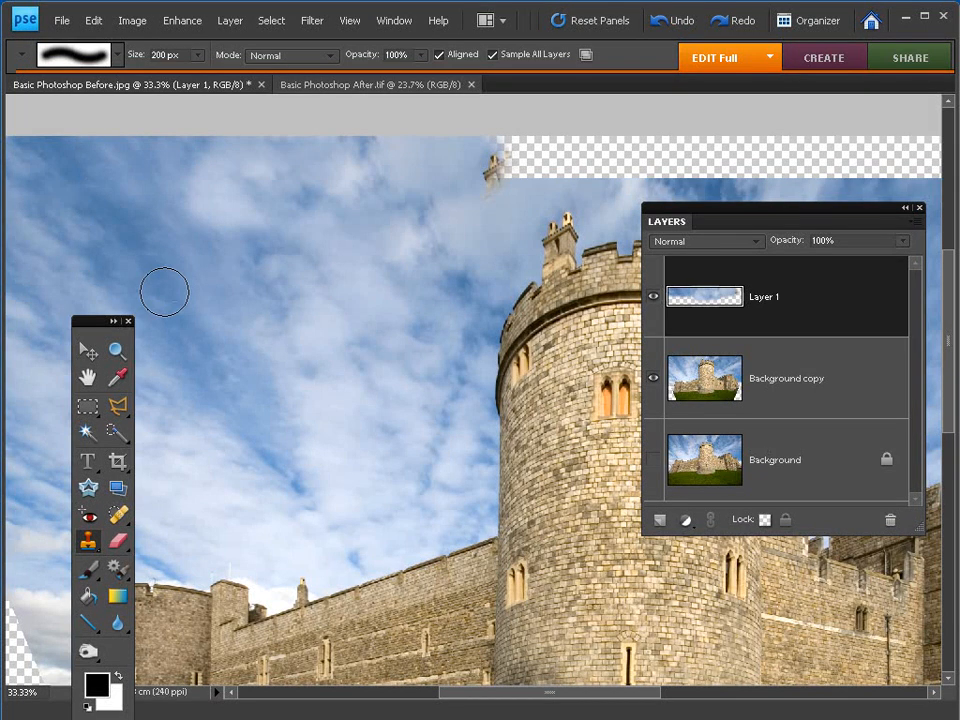
alt+click(199, 268)
mouse_move(80, 181)
mouse_down()
mouse_move(92, 168)
mouse_move(38, 151)
mouse_up()
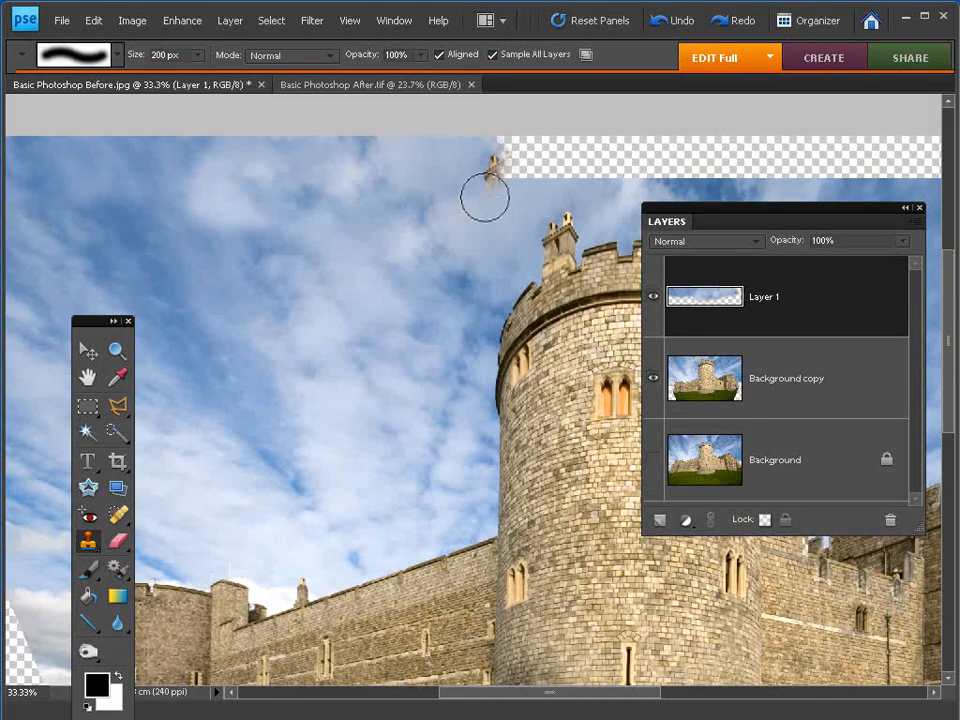
- Clone sky over the stray chimney fragment and the remaining transparent strip, from above the round tower to the image's upper-right corner
alt+click(400, 245)
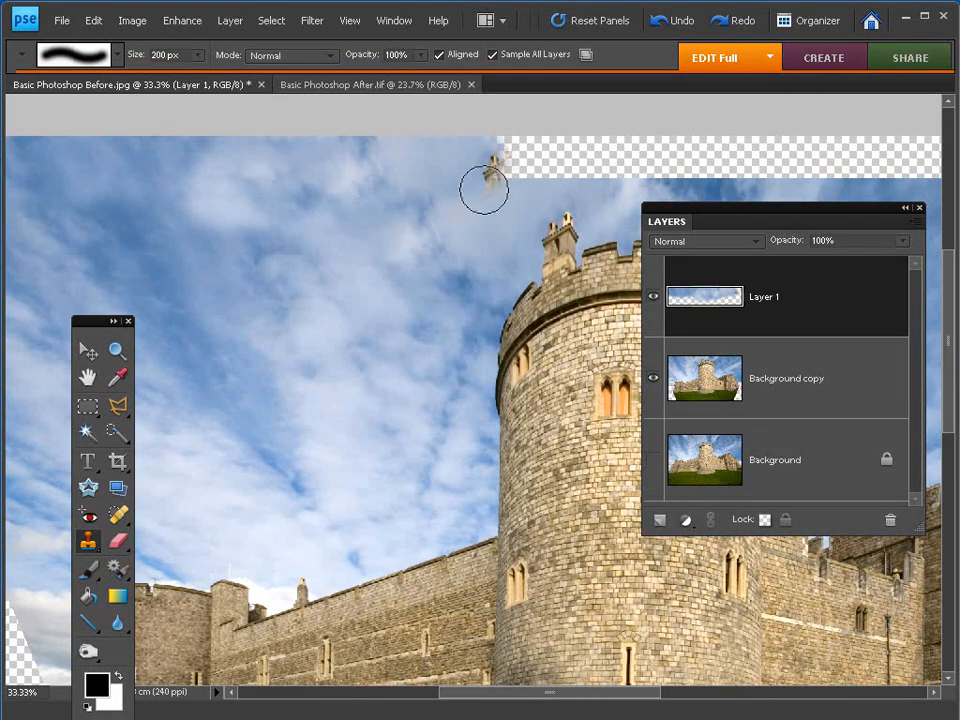
mouse_move(486, 189)
mouse_down()
mouse_move(491, 161)
mouse_move(529, 171)
mouse_move(538, 152)
mouse_move(574, 167)
mouse_move(591, 146)
mouse_move(583, 150)
mouse_move(594, 163)
mouse_move(590, 152)
mouse_up()
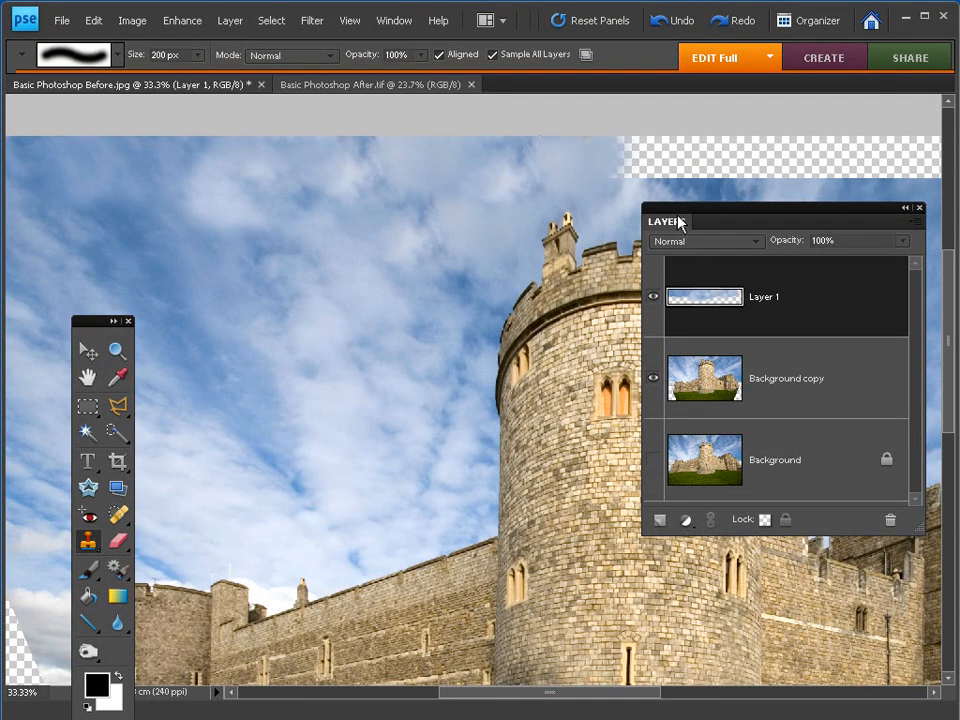
key(Tab)
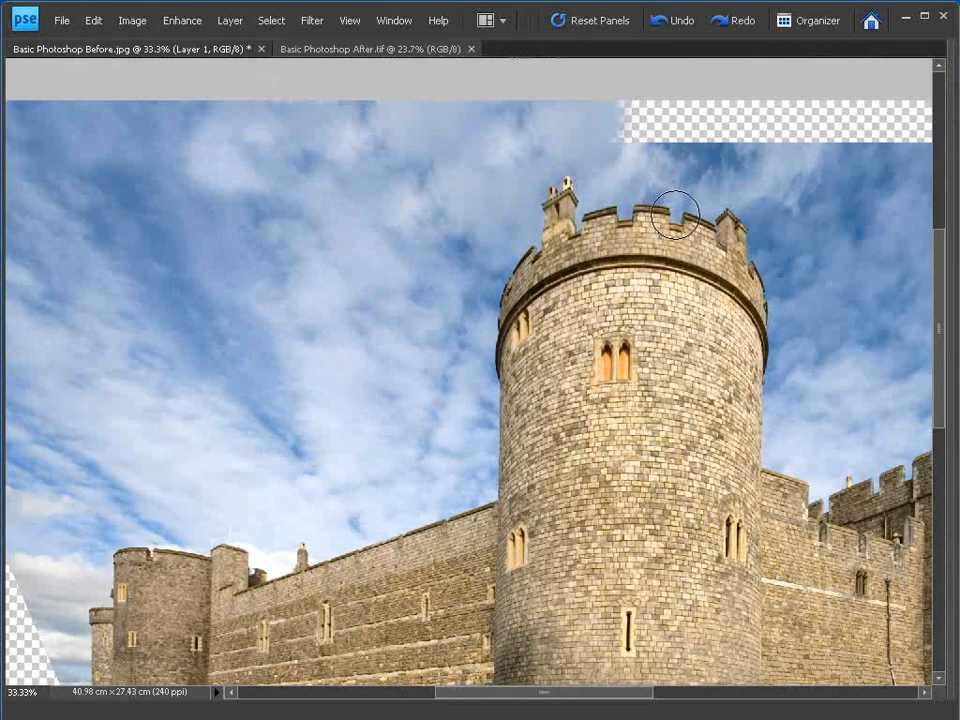
drag(793, 238, 466, 253)
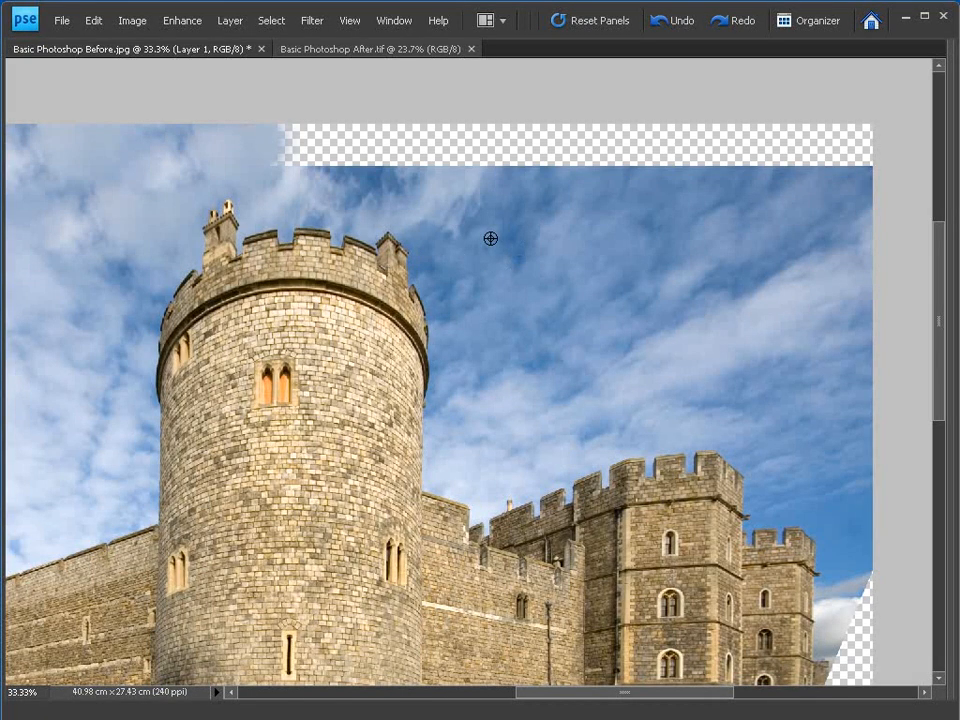
alt+click(490, 228)
mouse_move(308, 157)
mouse_down()
mouse_move(341, 152)
mouse_move(356, 141)
mouse_move(360, 152)
mouse_move(368, 143)
mouse_move(465, 137)
mouse_move(460, 145)
mouse_move(480, 157)
mouse_move(525, 143)
mouse_move(561, 147)
mouse_move(584, 167)
mouse_move(555, 140)
mouse_move(675, 148)
mouse_move(636, 159)
mouse_move(717, 149)
mouse_move(704, 134)
mouse_move(808, 152)
mouse_move(866, 146)
mouse_move(854, 162)
mouse_move(784, 157)
mouse_move(816, 161)
mouse_up()
- Sample fresh clouds beside the round tower and clone them over the filled sky above it
alt+click(531, 268)
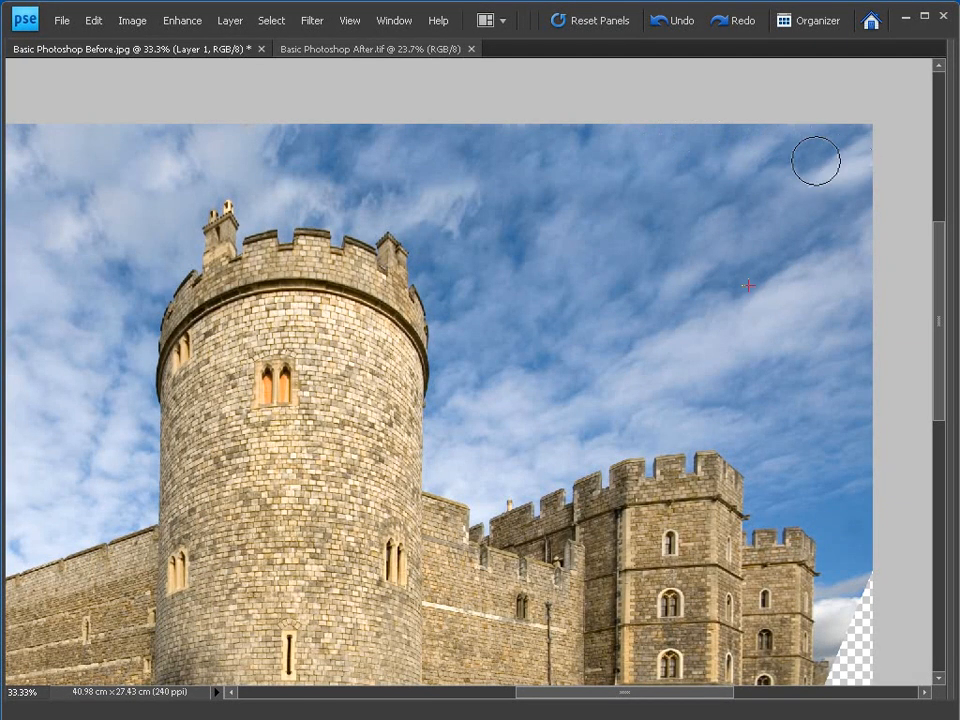
alt+click(549, 279)
mouse_move(337, 178)
mouse_down()
mouse_move(356, 163)
mouse_move(336, 171)
mouse_move(317, 154)
mouse_move(340, 150)
mouse_up()
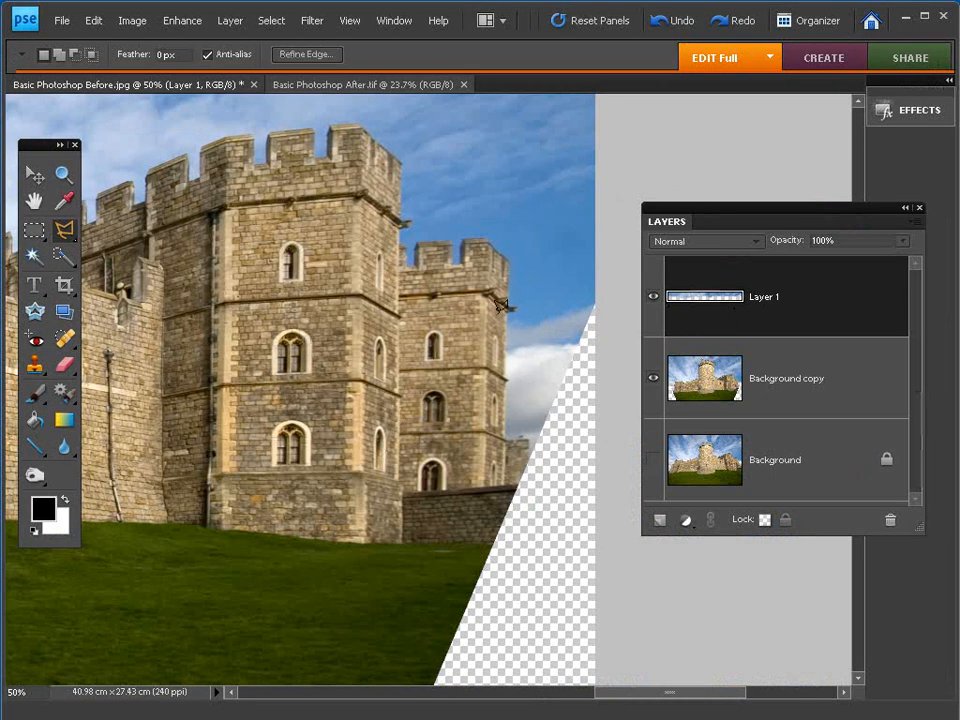
- Outline the far right tower with the Polygonal Lasso, following its outer wall edge, and invert the selection
click(64, 232)
click(163, 279)
key(Tab)
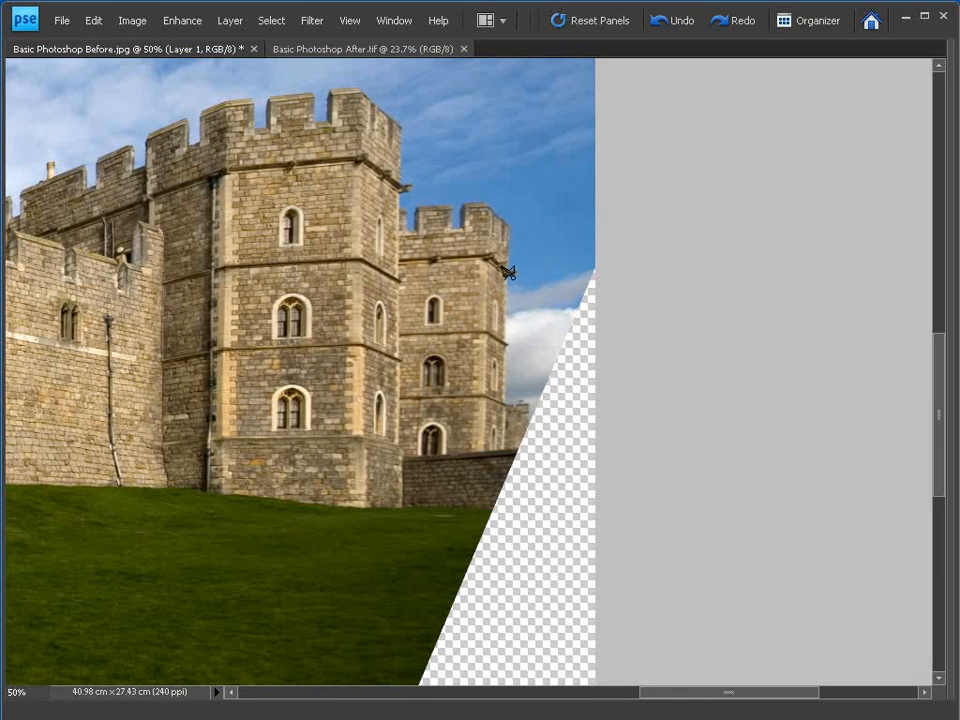
click(505, 404)
click(506, 447)
click(418, 466)
click(333, 302)
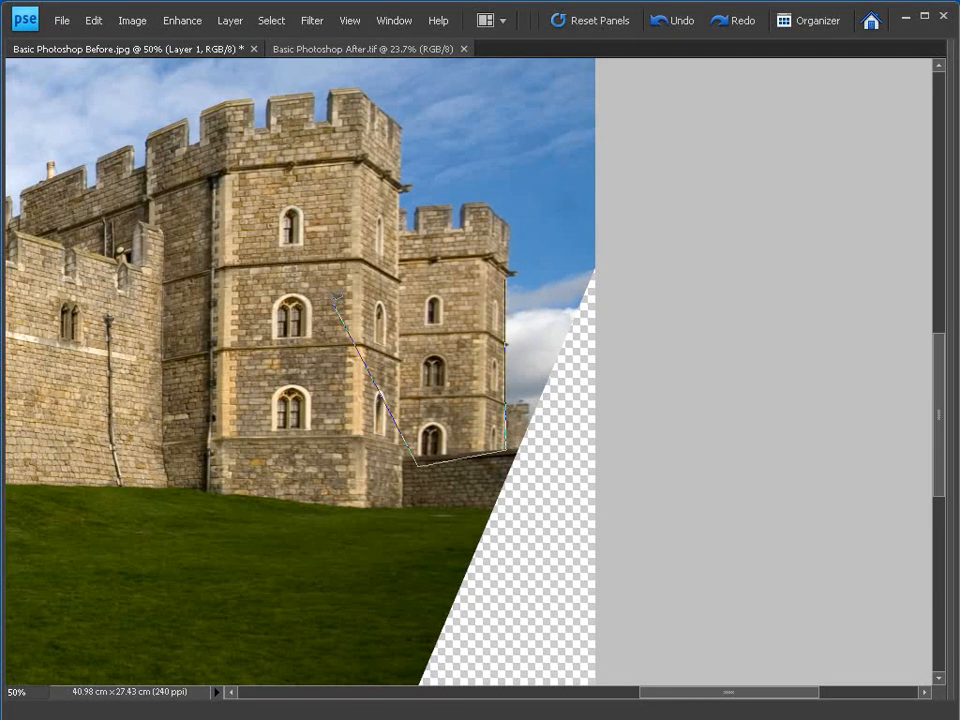
click(361, 160)
click(508, 271)
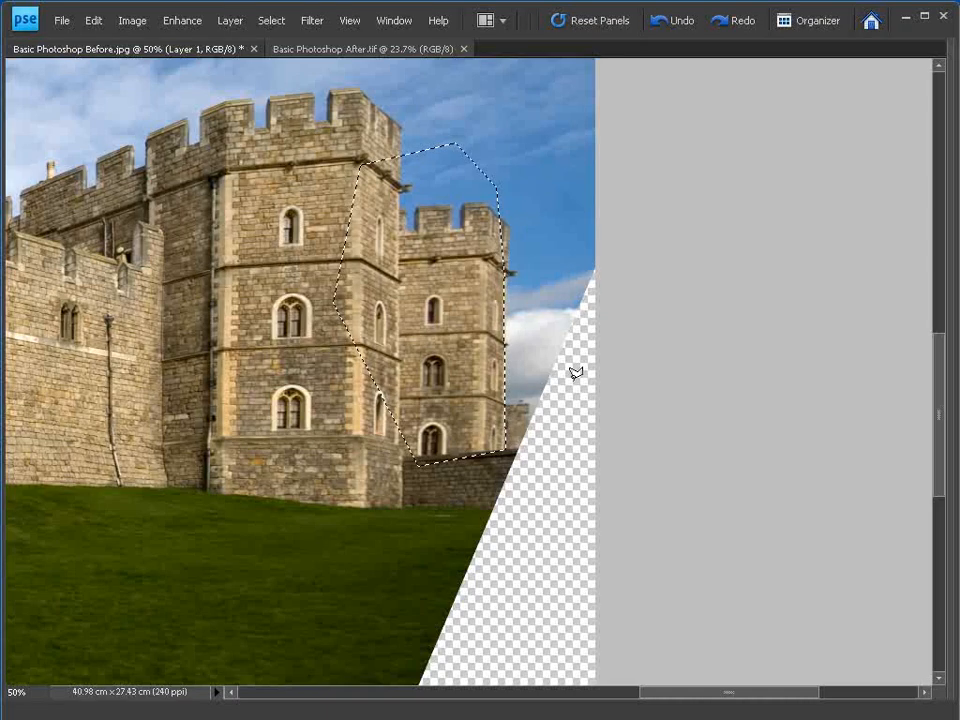
click(268, 21)
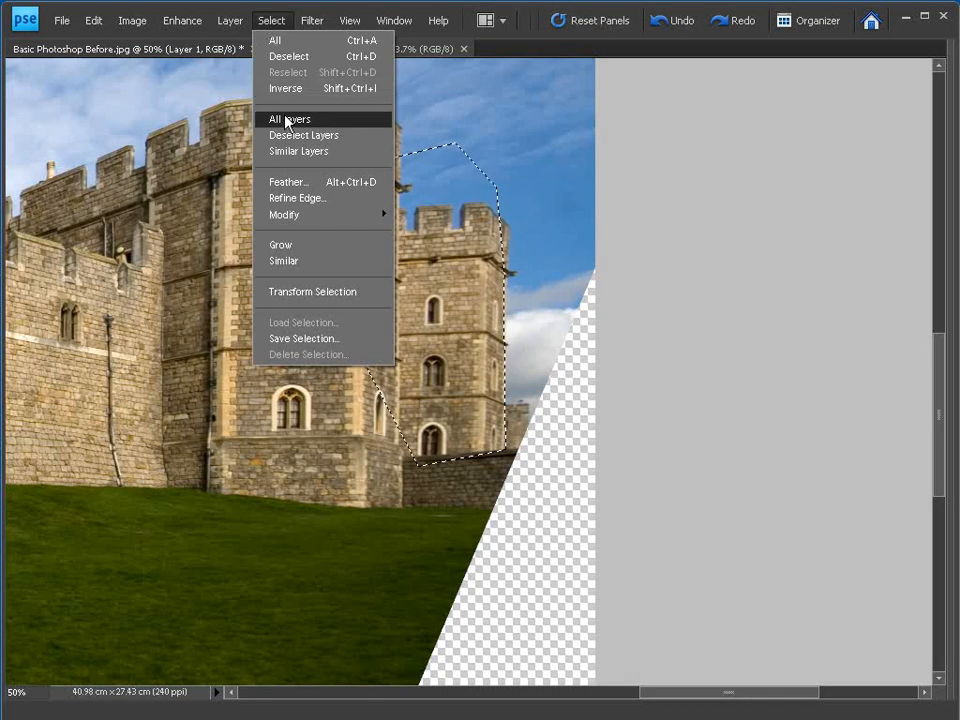
click(293, 89)
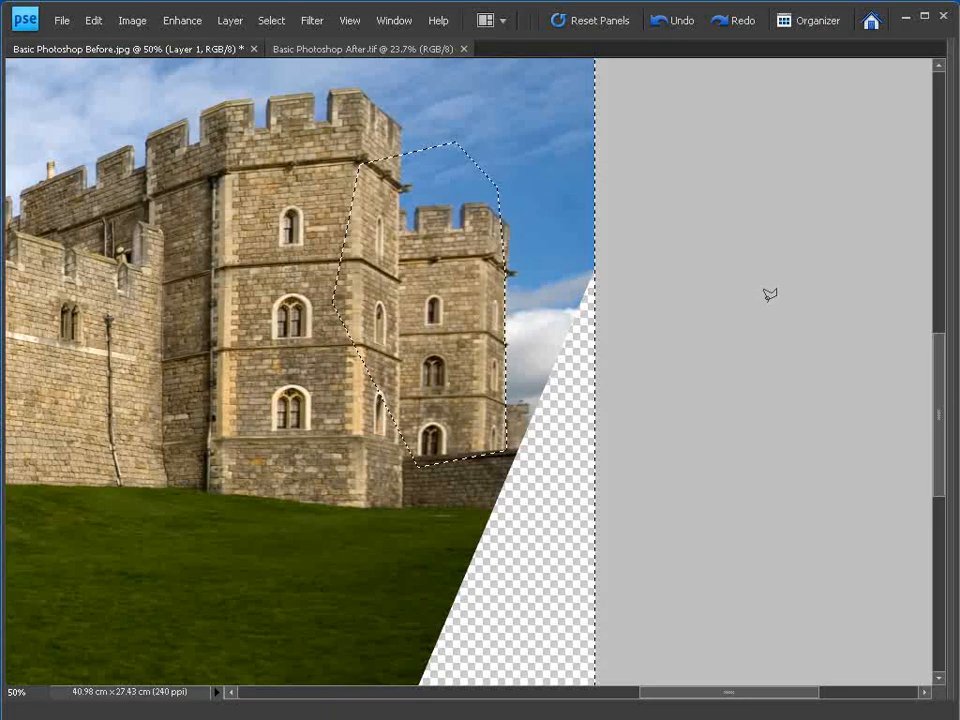
- Clone clouds with a 70 px Clone Stamp brush into the transparent area beside the far right tower, down to the low wall's height
key(Tab)
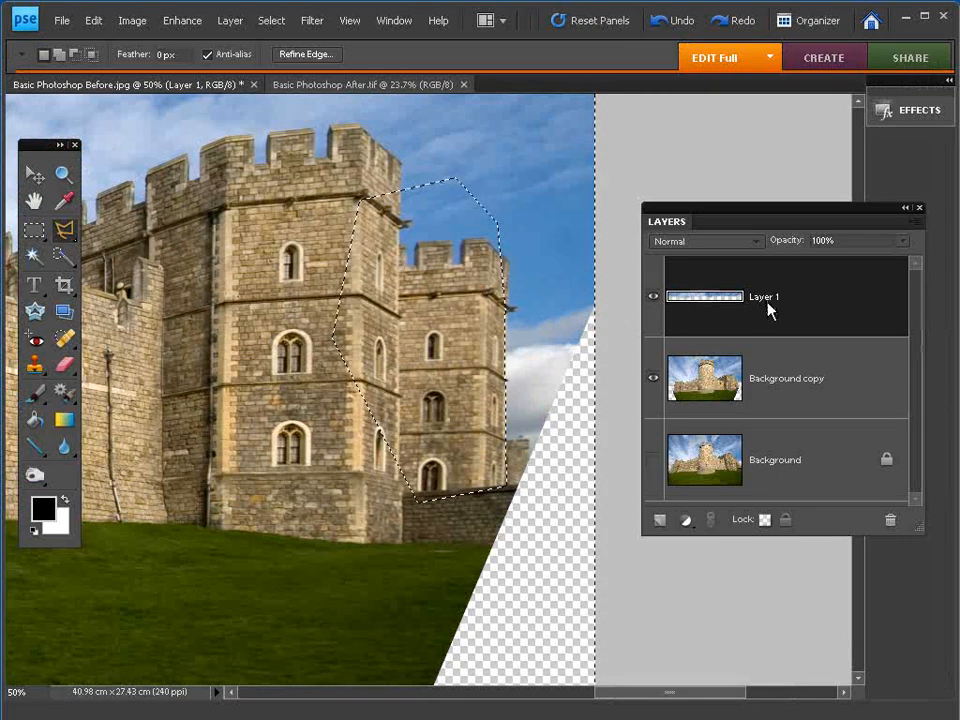
key(s)
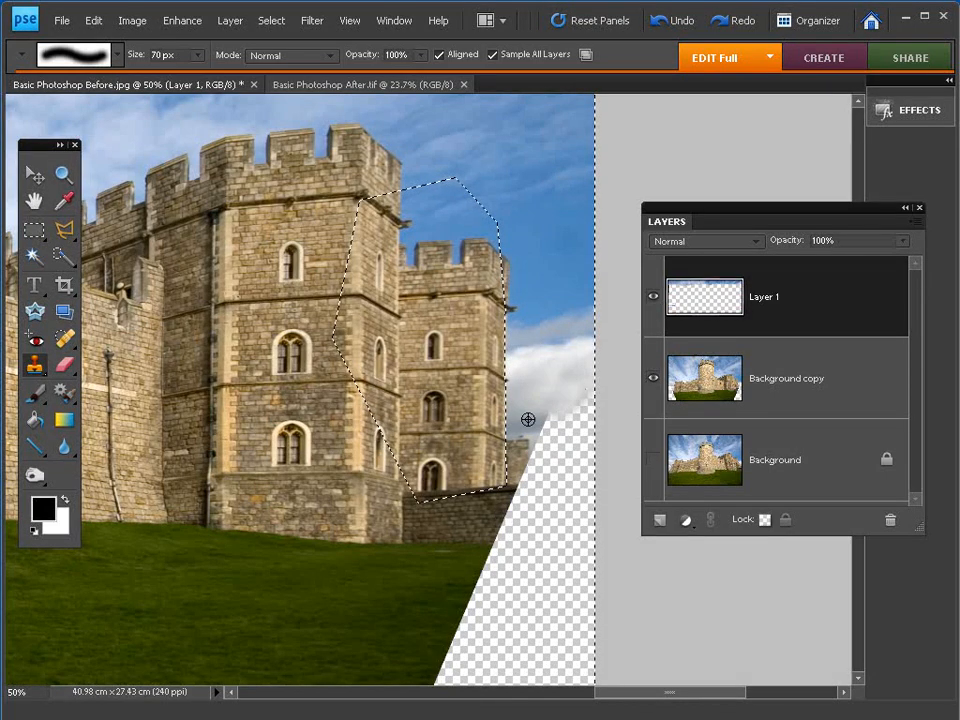
alt+click(531, 412)
drag(546, 418, 558, 420)
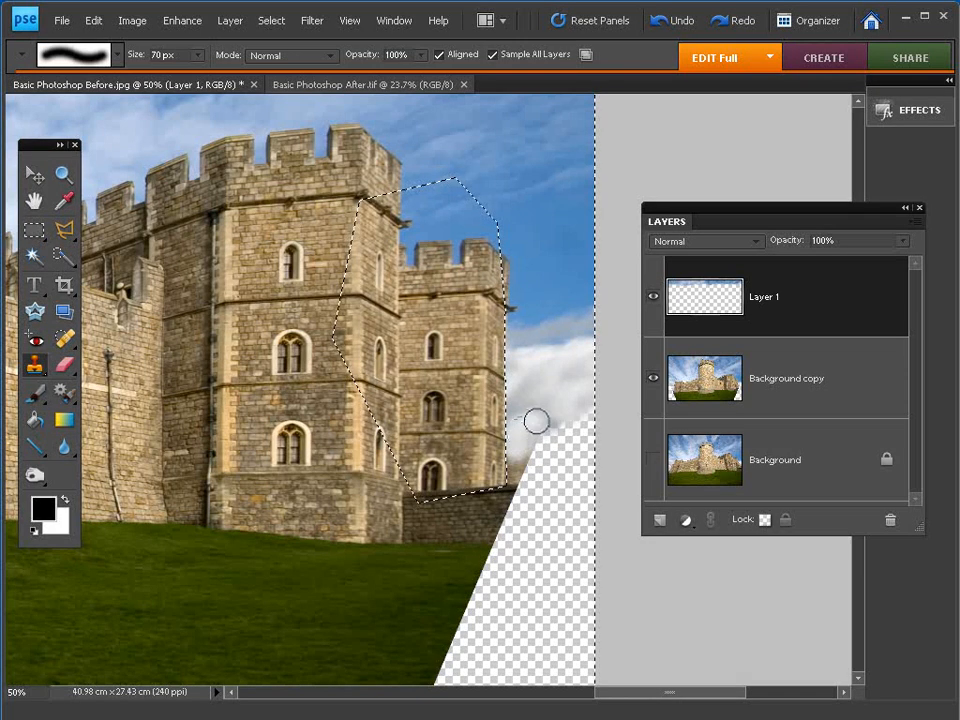
mouse_move(556, 426)
mouse_down()
mouse_move(586, 414)
mouse_move(582, 450)
mouse_move(550, 443)
mouse_move(576, 467)
mouse_move(573, 448)
mouse_move(585, 461)
mouse_move(536, 441)
mouse_move(537, 478)
mouse_move(534, 456)
mouse_move(518, 465)
mouse_move(522, 486)
mouse_move(530, 475)
mouse_move(522, 475)
mouse_move(555, 479)
mouse_move(585, 467)
mouse_up()
alt+click(572, 397)
alt+click(573, 373)
alt+click(530, 427)
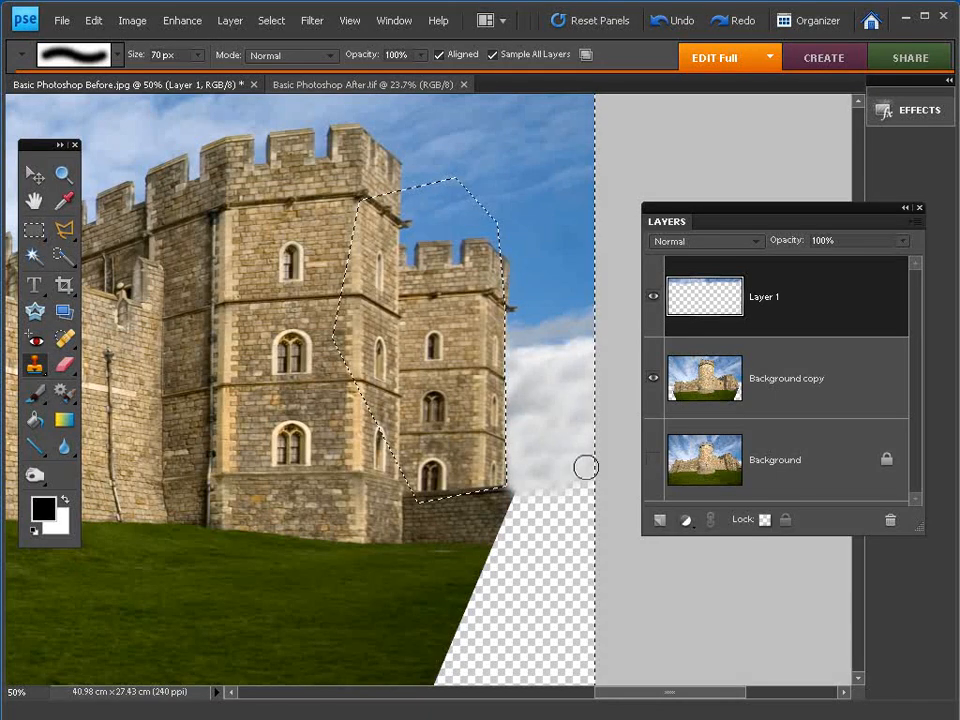
- Clone another cloud sample over the filled patch beside the far right tower to vary it, and deselect
alt+click(543, 399)
mouse_move(565, 420)
mouse_down()
mouse_move(585, 422)
mouse_move(585, 432)
mouse_up()
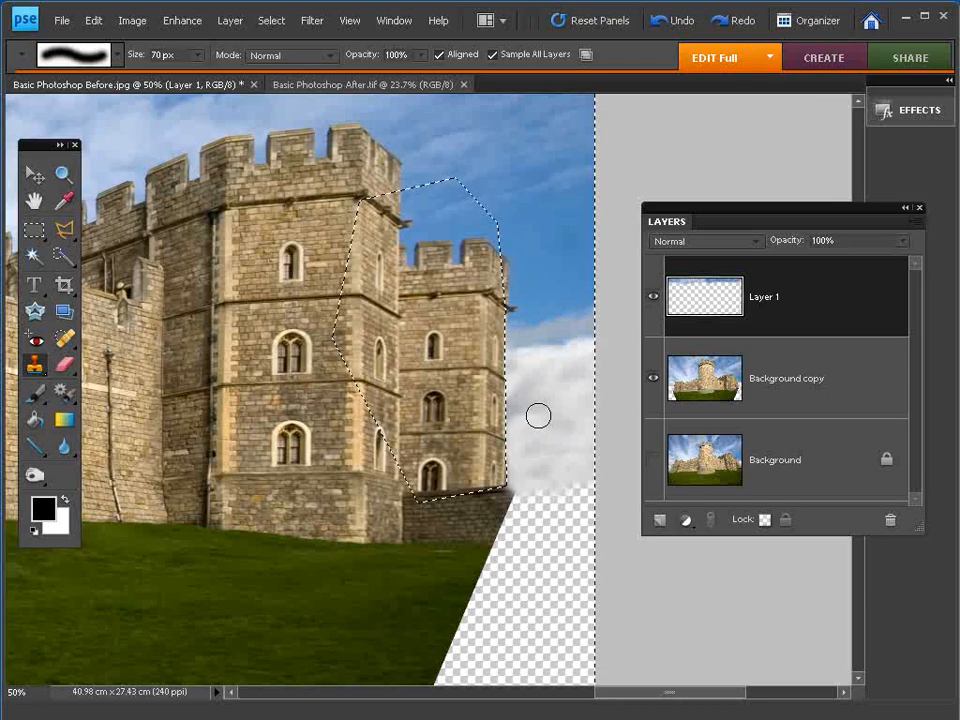
key(ctrl+d)
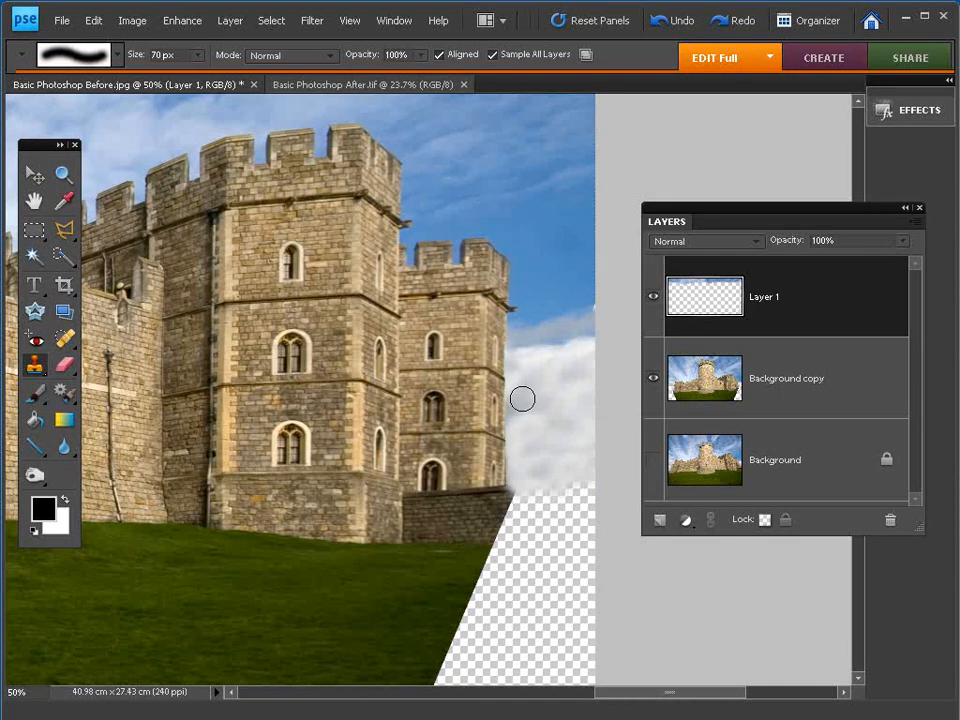
- Add an empty layer above Layer 1 and select the low wall plus its extension to the image's right edge with the Polygonal Lasso
click(658, 520)
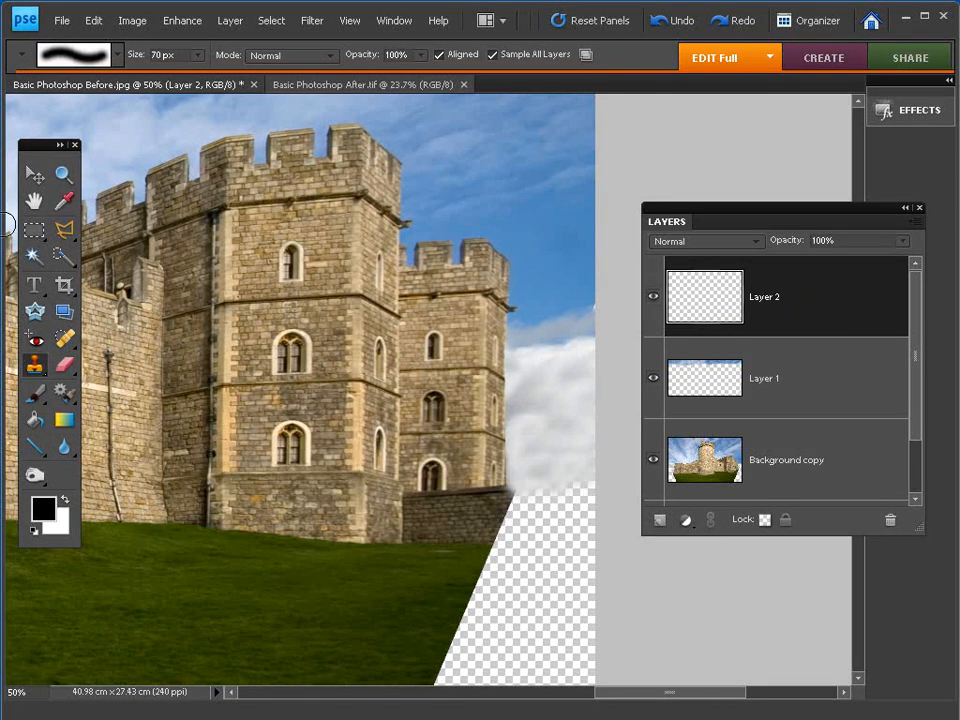
click(67, 233)
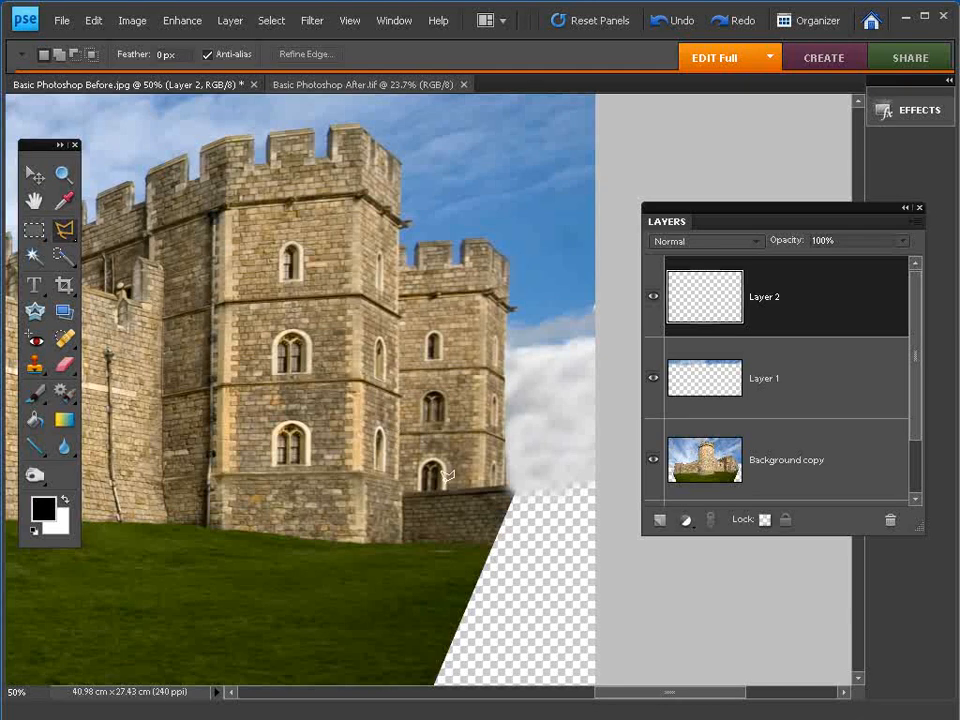
key(ctrl+equal)
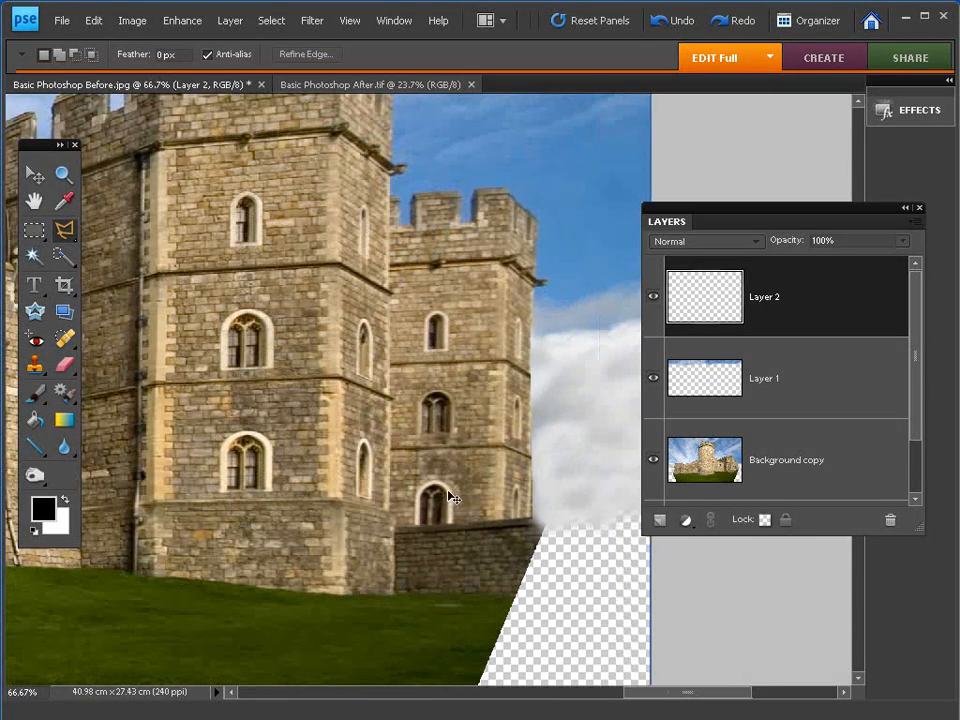
drag(506, 511, 362, 366)
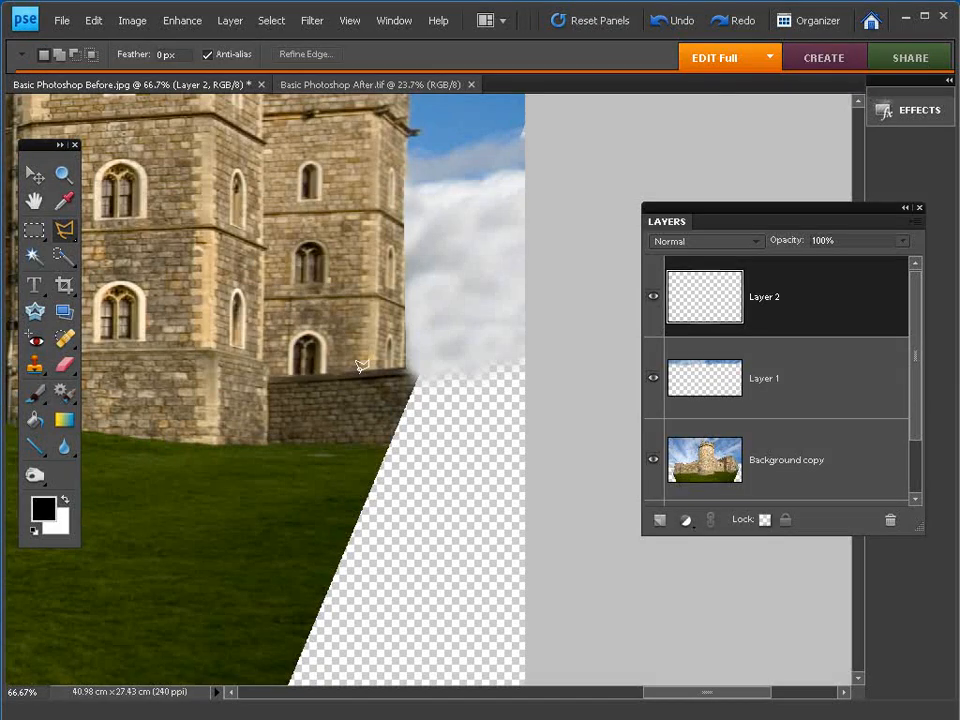
click(350, 372)
click(544, 360)
click(545, 445)
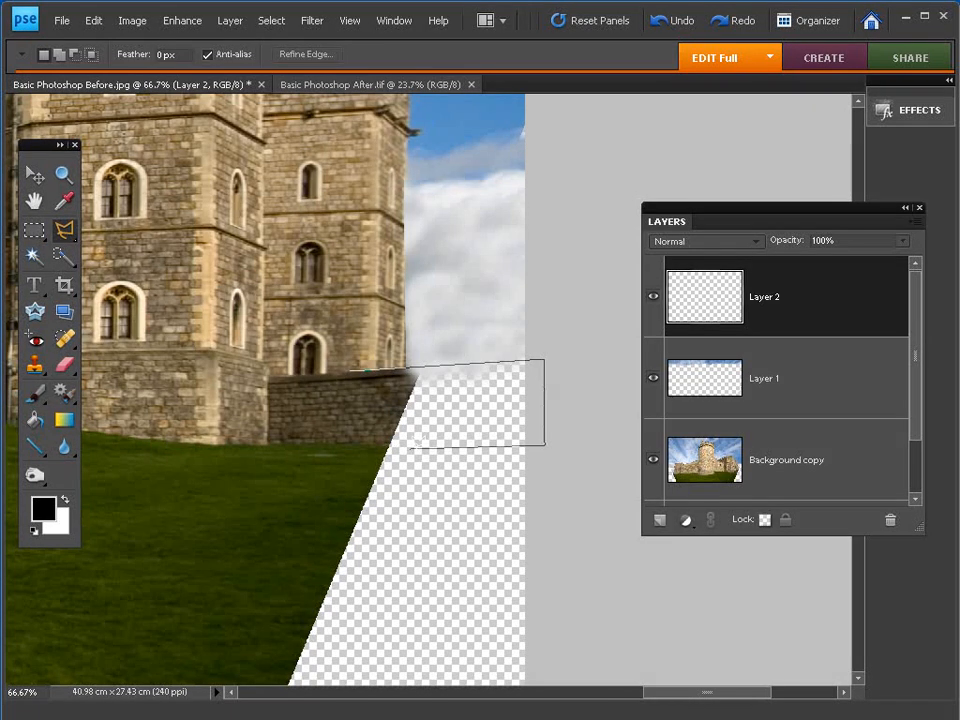
click(297, 444)
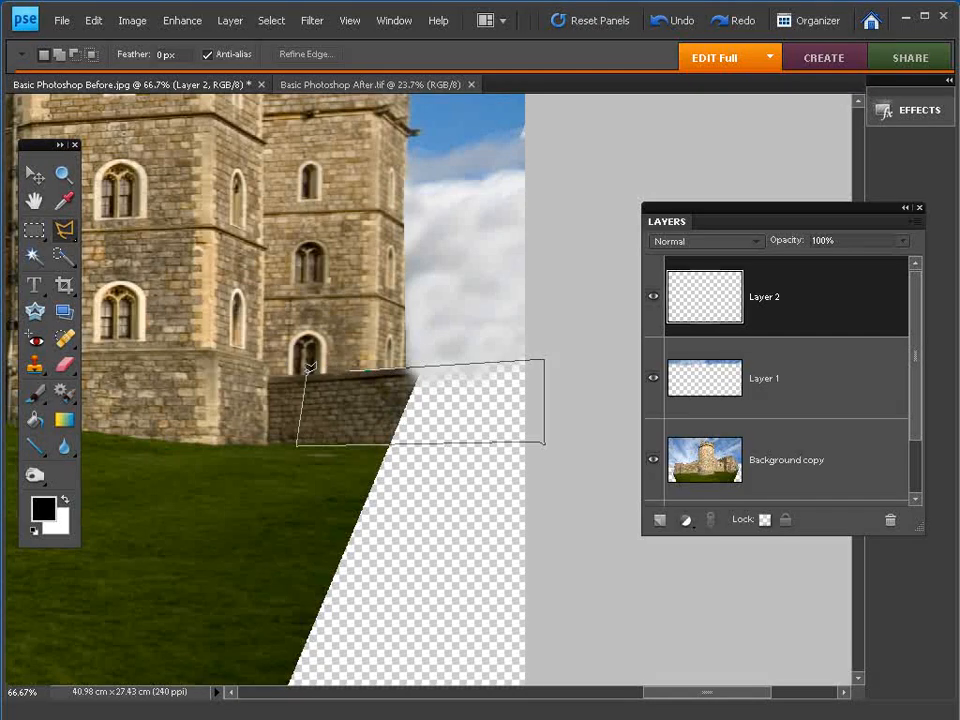
click(290, 371)
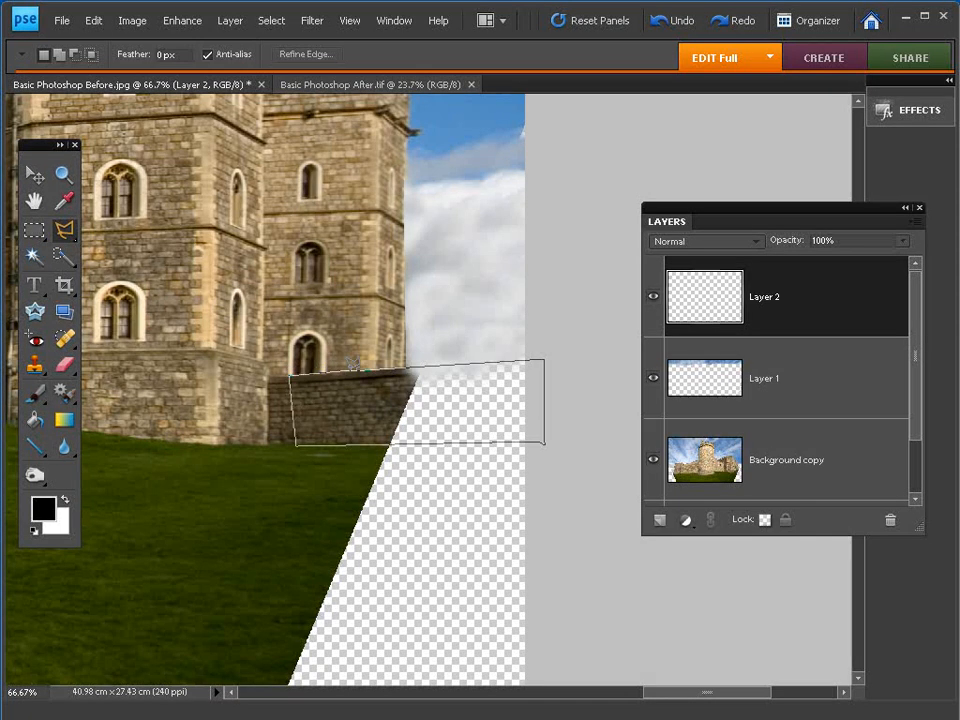
key(Return)
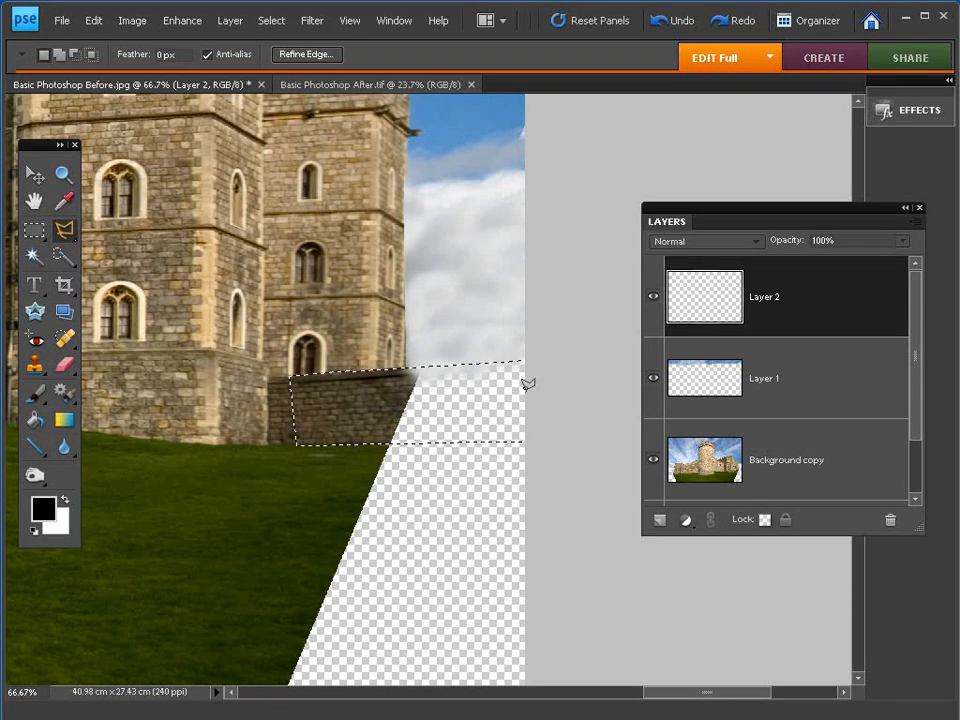
- Clone the low wall's stonework within the selection to extend the wall to the image's right edge
key(s)
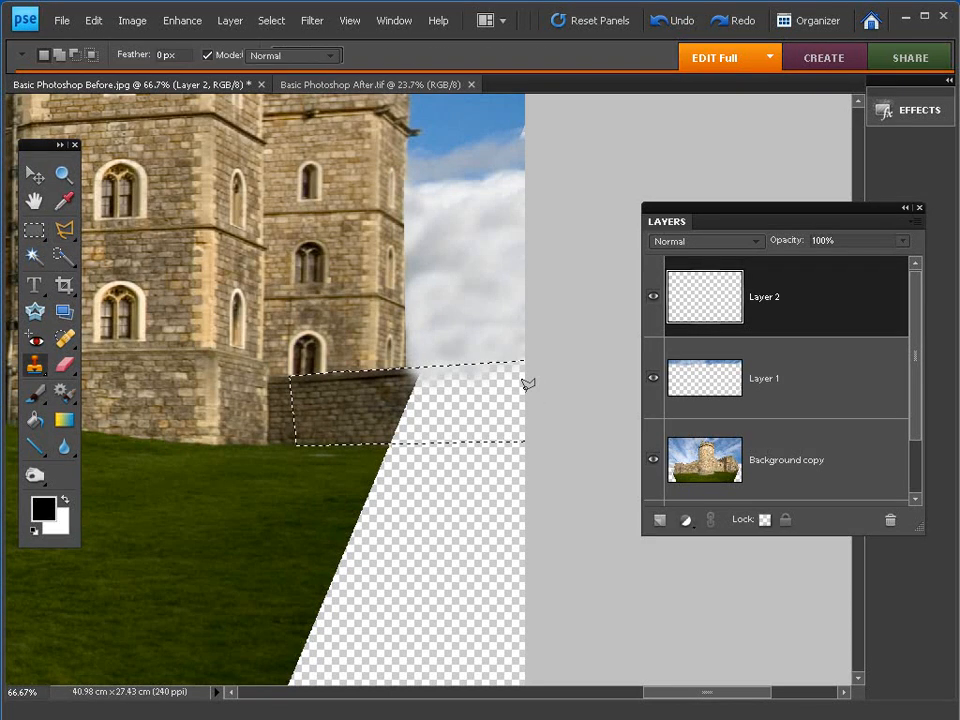
alt+click(311, 407)
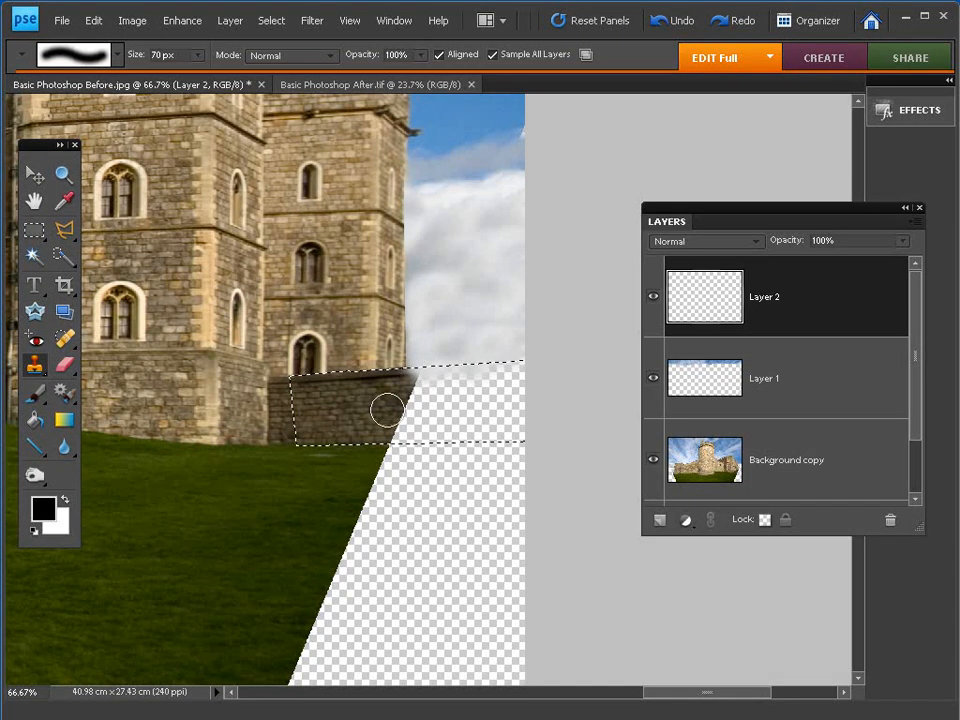
click(419, 409)
mouse_move(419, 409)
mouse_down()
mouse_move(407, 396)
mouse_move(435, 384)
mouse_move(457, 403)
mouse_up()
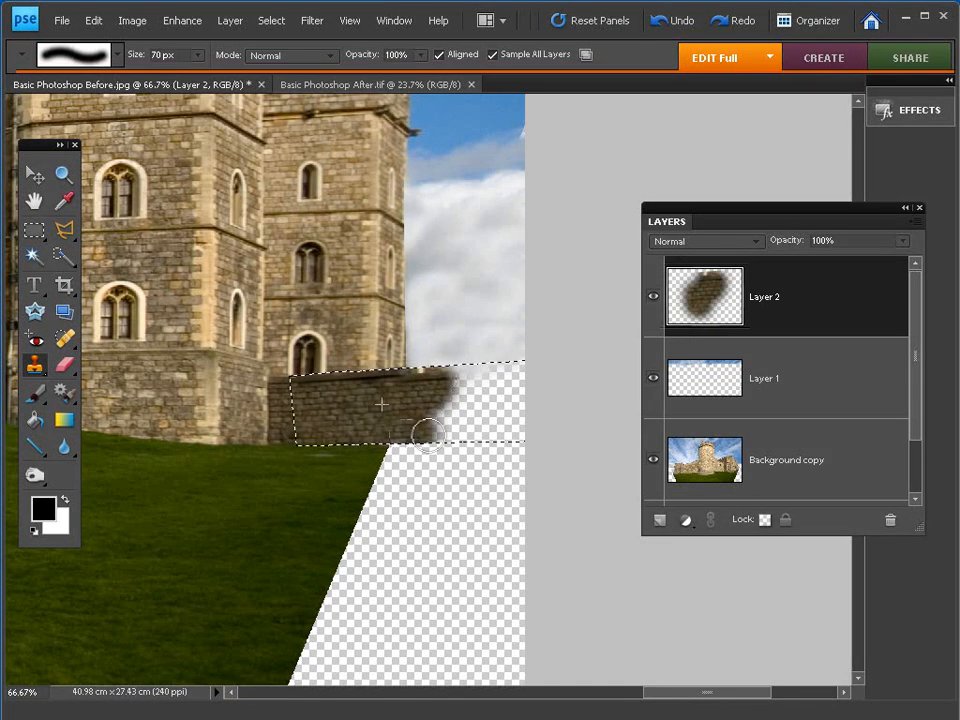
drag(410, 425, 419, 401)
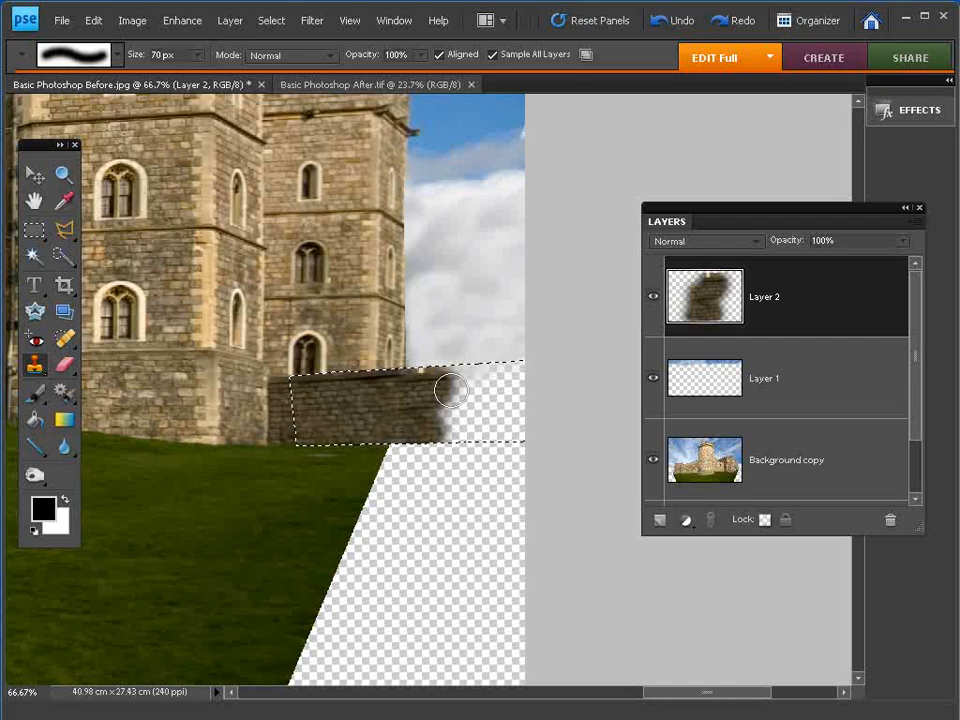
drag(477, 393, 500, 387)
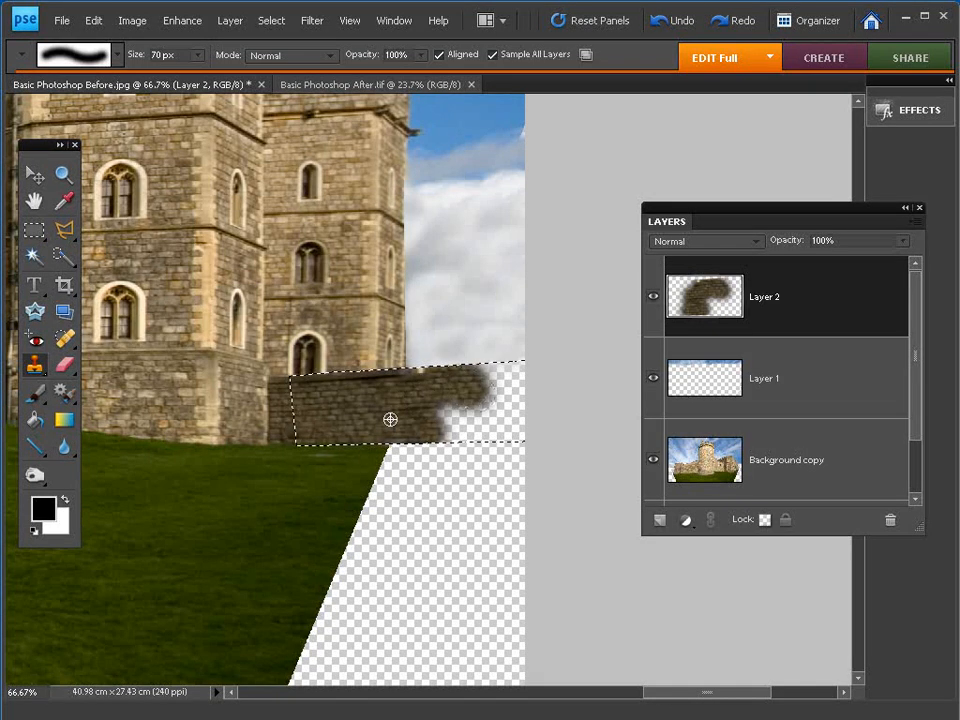
drag(463, 421, 422, 425)
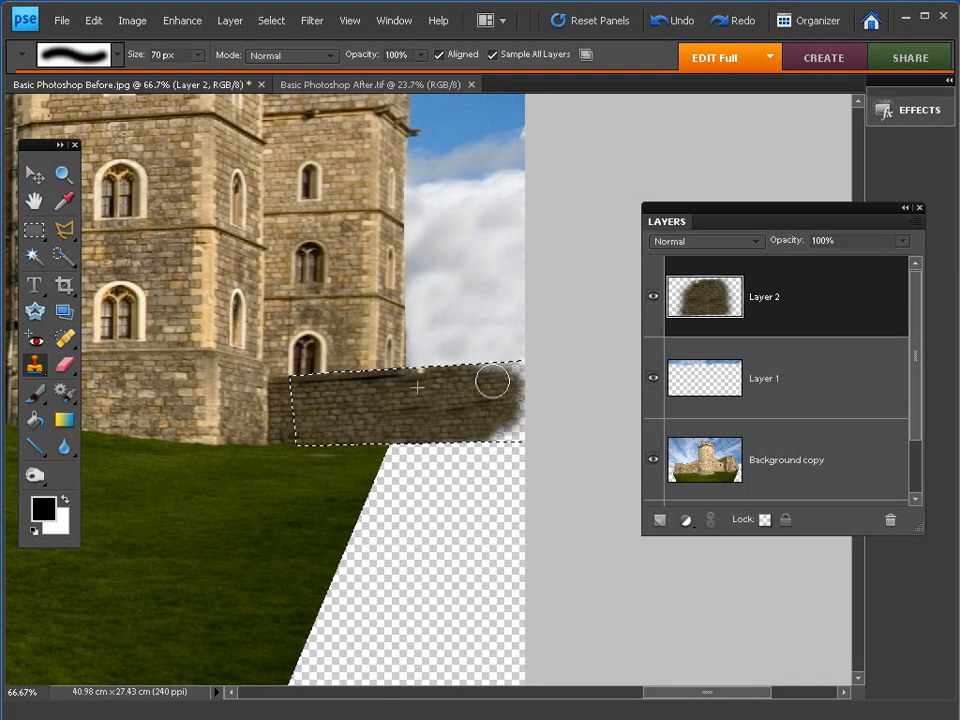
drag(513, 405, 512, 424)
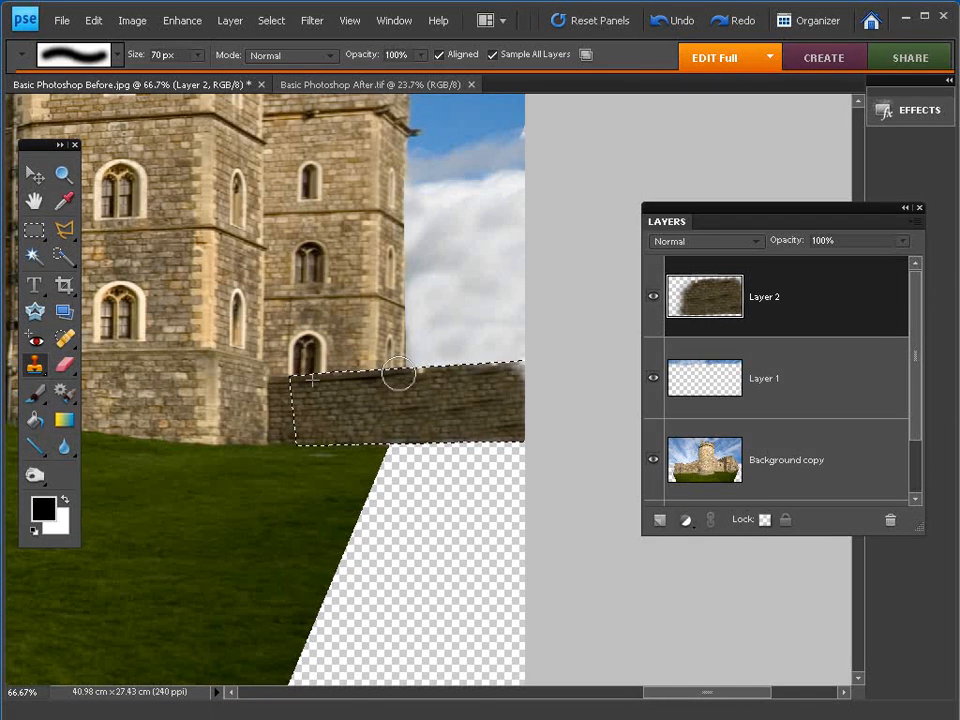
- Clone the wall's top edge along the extension and a fresh stone sample over its face to even out the brickwork
alt+click(323, 382)
click(396, 379)
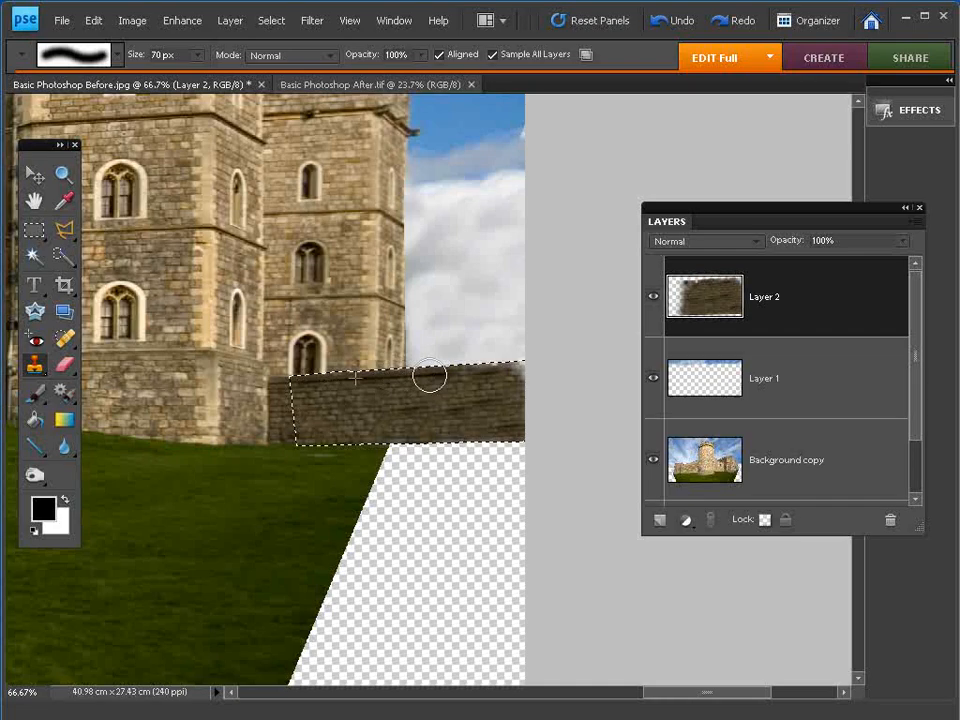
drag(459, 375, 512, 373)
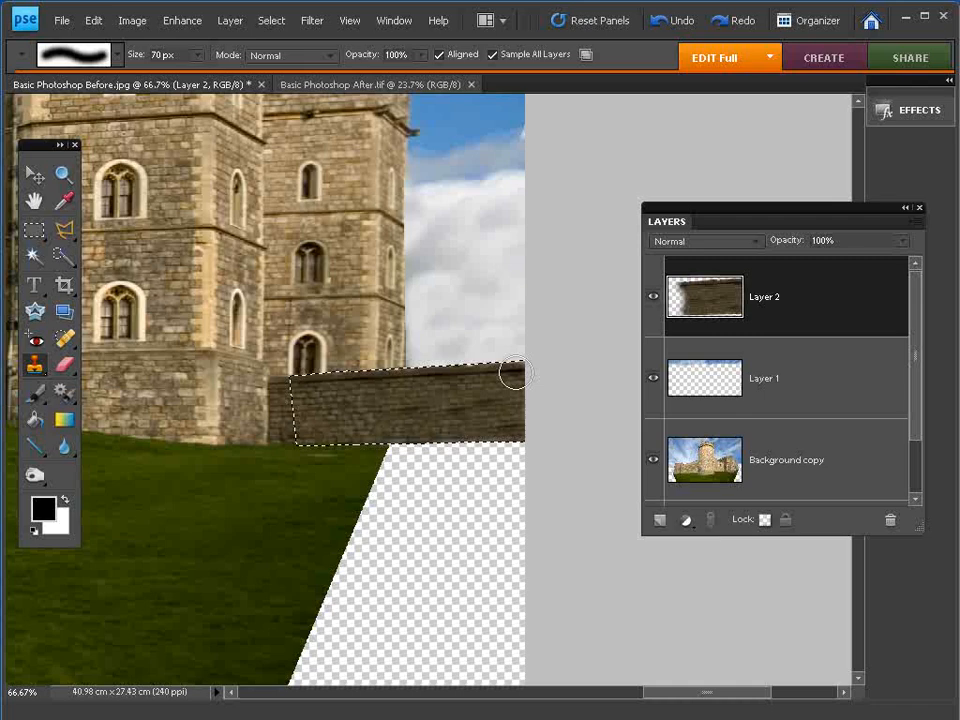
alt+click(342, 404)
mouse_move(433, 404)
mouse_down()
mouse_move(489, 403)
mouse_move(513, 424)
mouse_up()
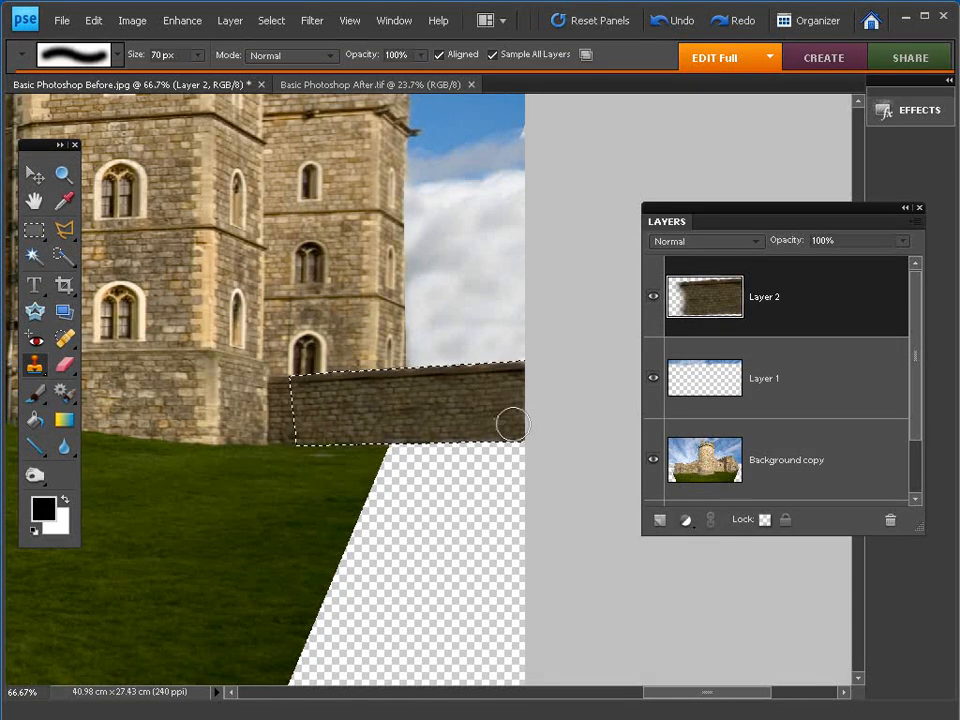
- Erase Layer 1's cloned sky where it overlaps the far right tower's edge, using a 15 px Eraser
key(ctrl+alt+0)
key(e)
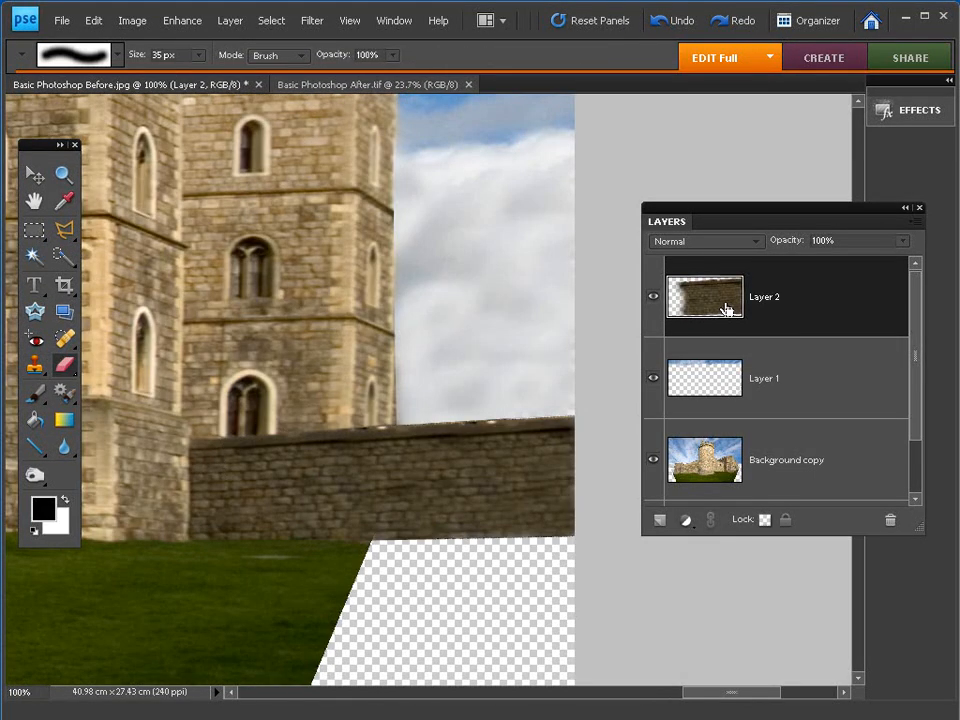
click(731, 384)
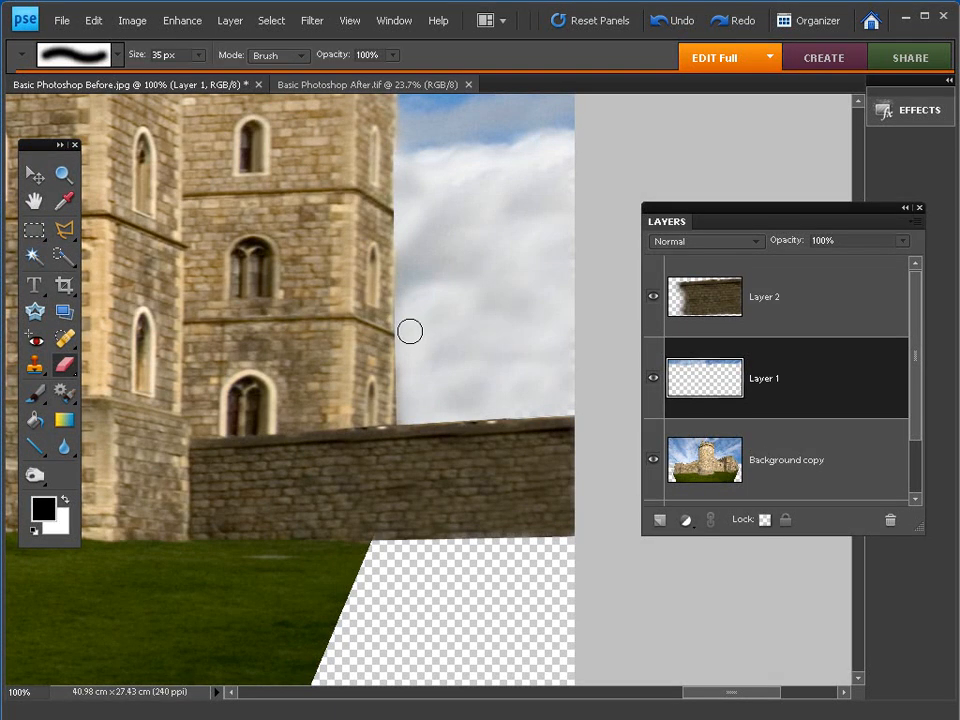
key(bracketleft)
key(bracketleft)
key(bracketleft)
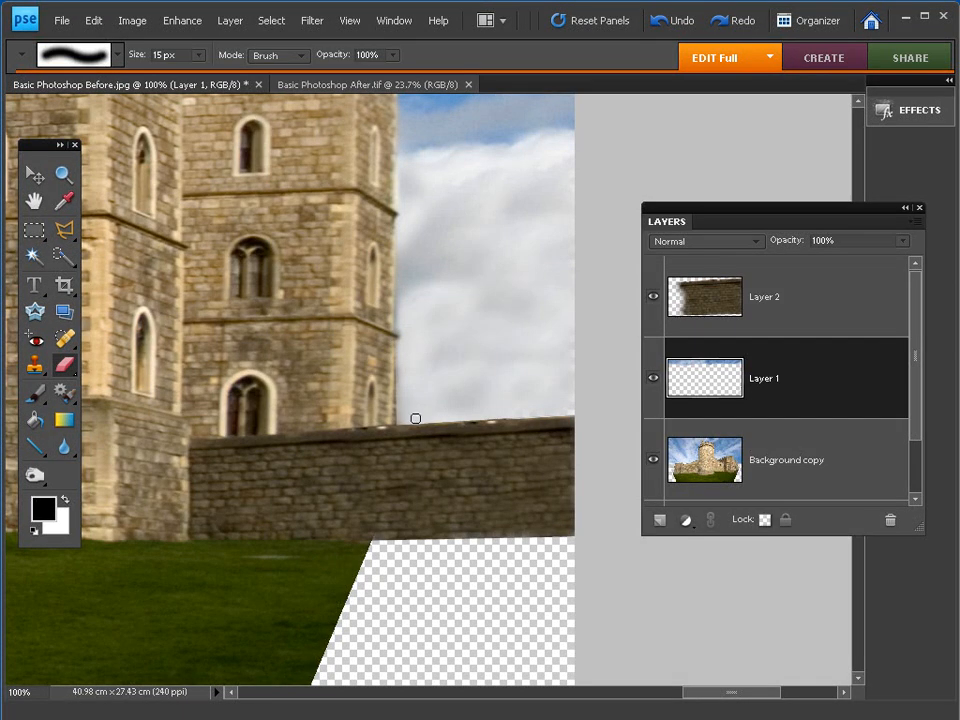
- Clone nearby cloud along the far right tower's edge on Layer 1 with a 20 px Clone Stamp to clean up the join
key(s)
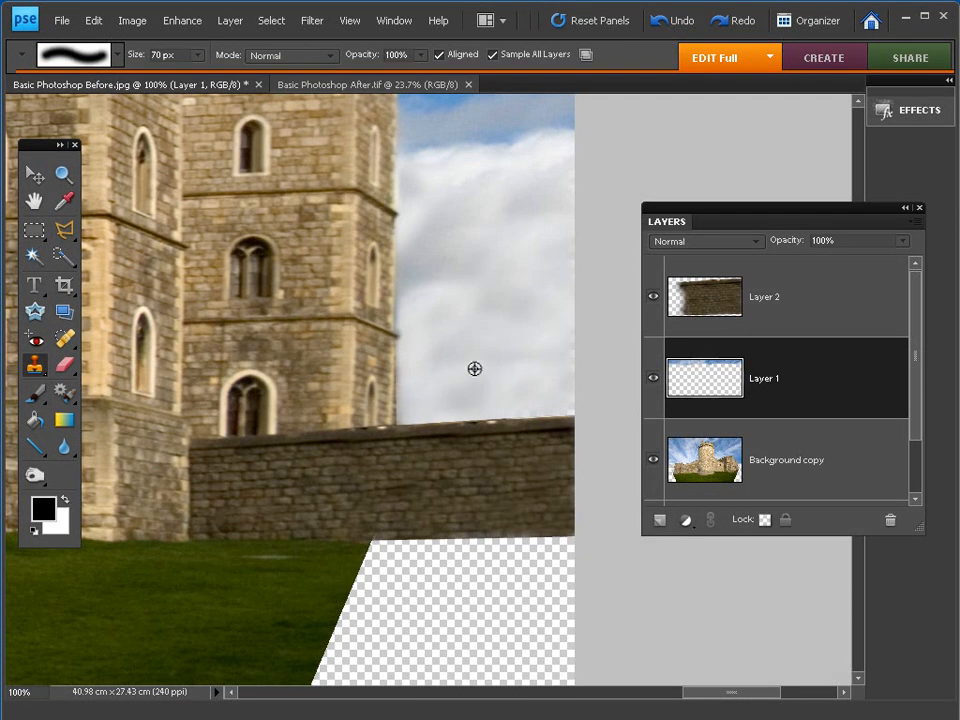
alt+click(474, 369)
key(bracketleft)
key(bracketleft)
key(bracketleft)
key(bracketleft)
key(bracketleft)
key(bracketleft)
key(bracketleft)
shift+click(400, 349)
alt+click(438, 309)
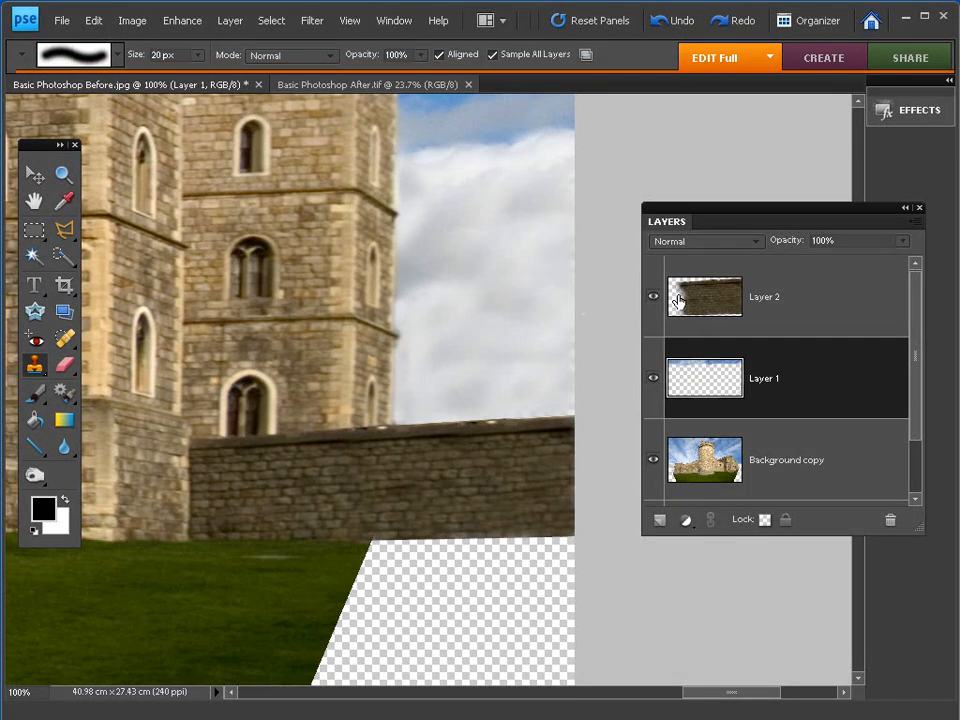
drag(403, 312, 407, 316)
- Hide and show Layer 1 to compare the sky repair, and clone cloud down the sky along the image's right edge
click(653, 380)
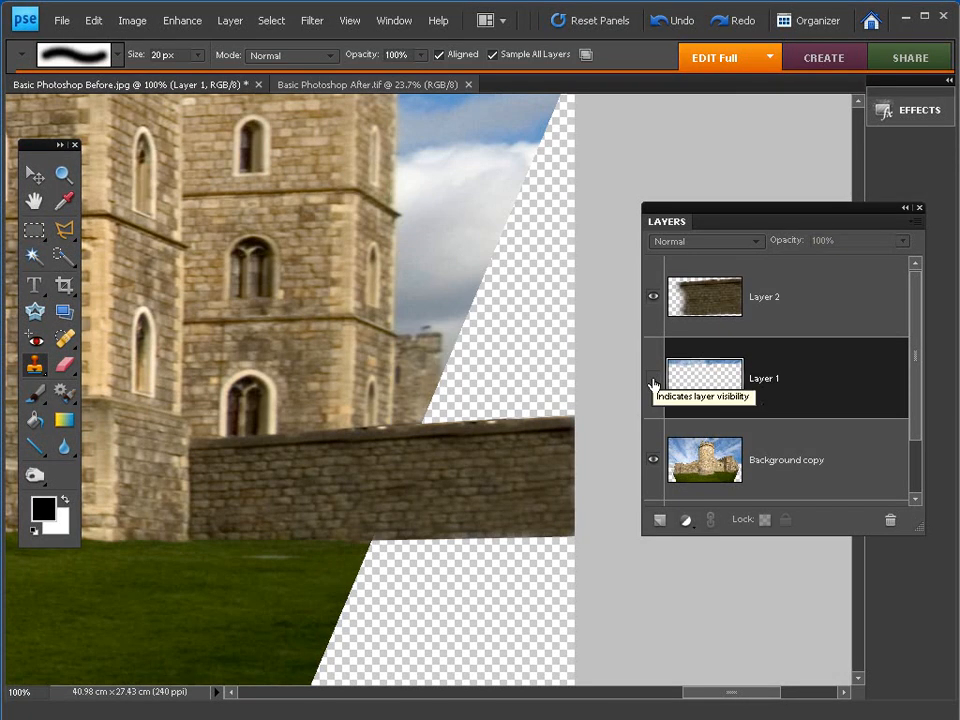
click(653, 379)
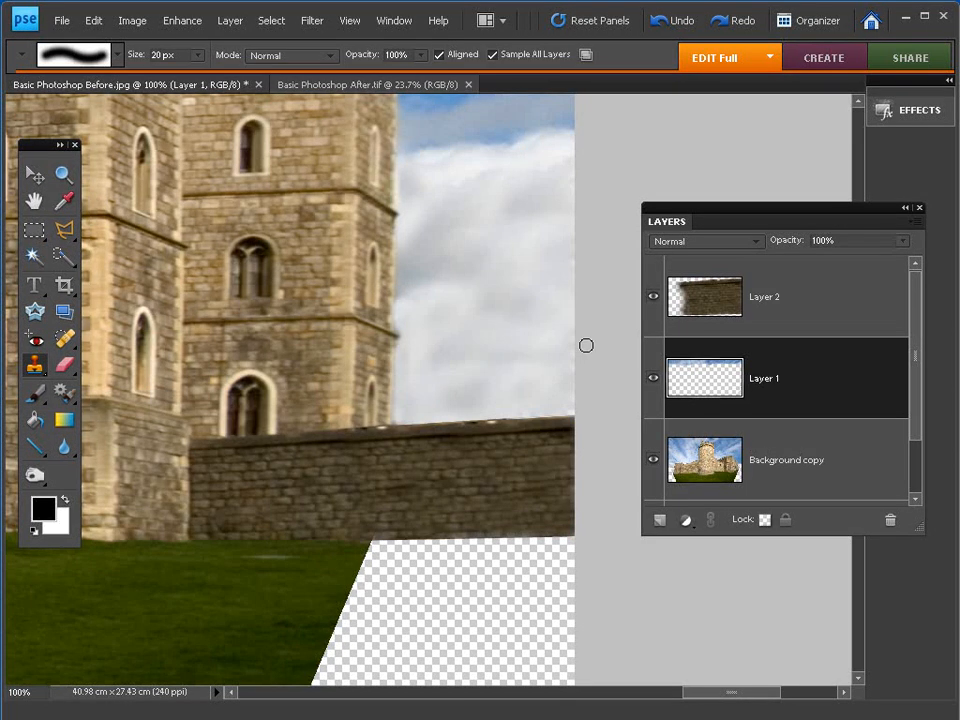
drag(575, 328, 569, 408)
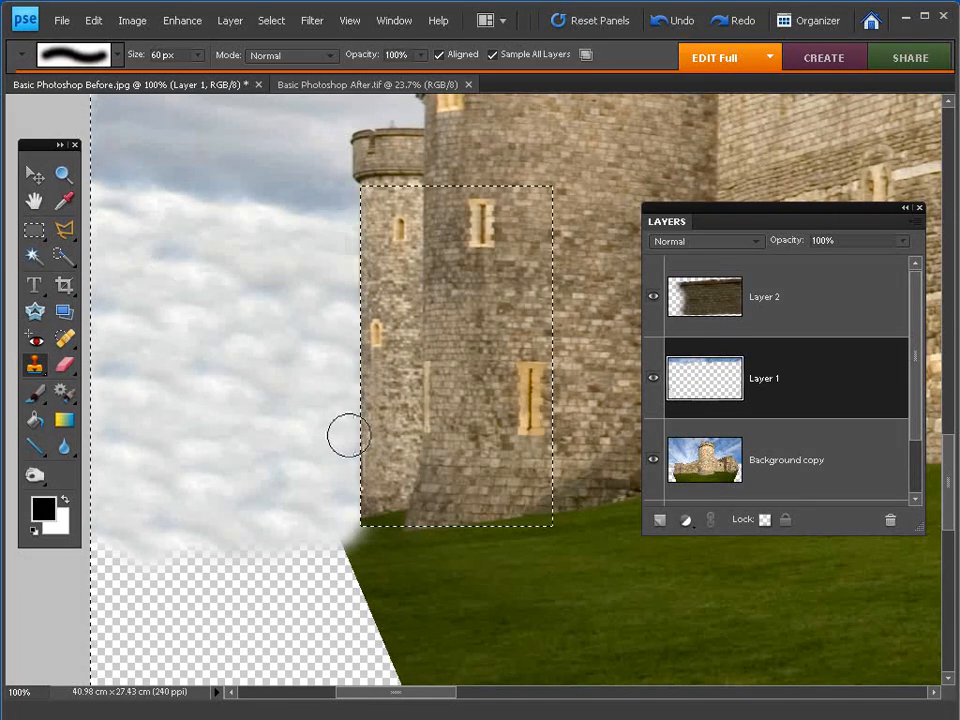
- Add an empty layer above Layer 1 and mask off the left sky and tower base along the extended grass line with an inverted Polygonal Lasso selection
key(ctrl+d)
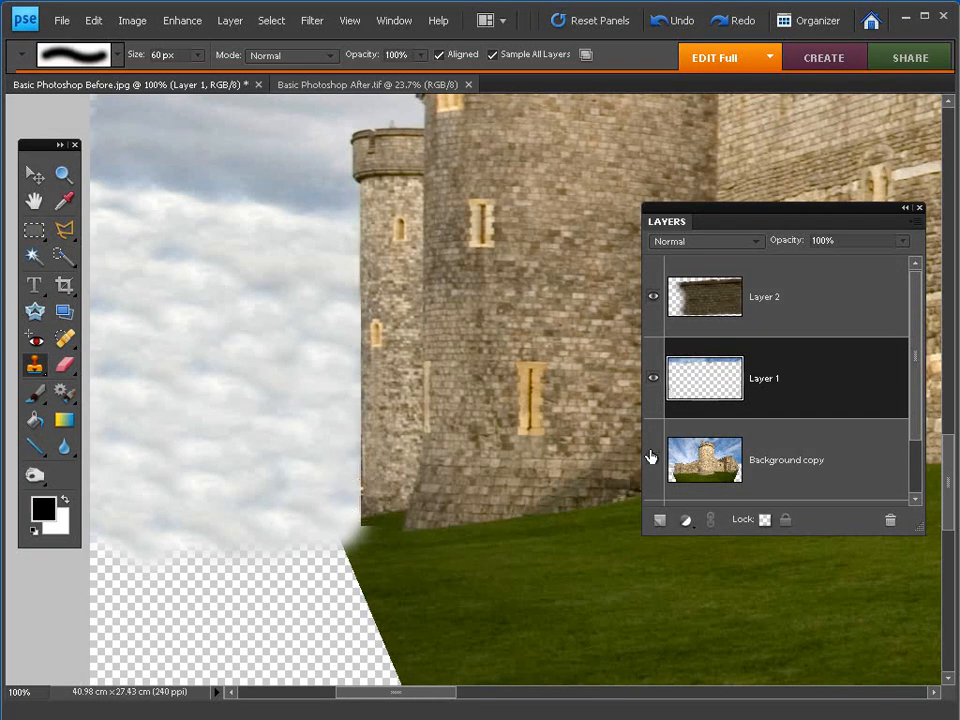
click(659, 528)
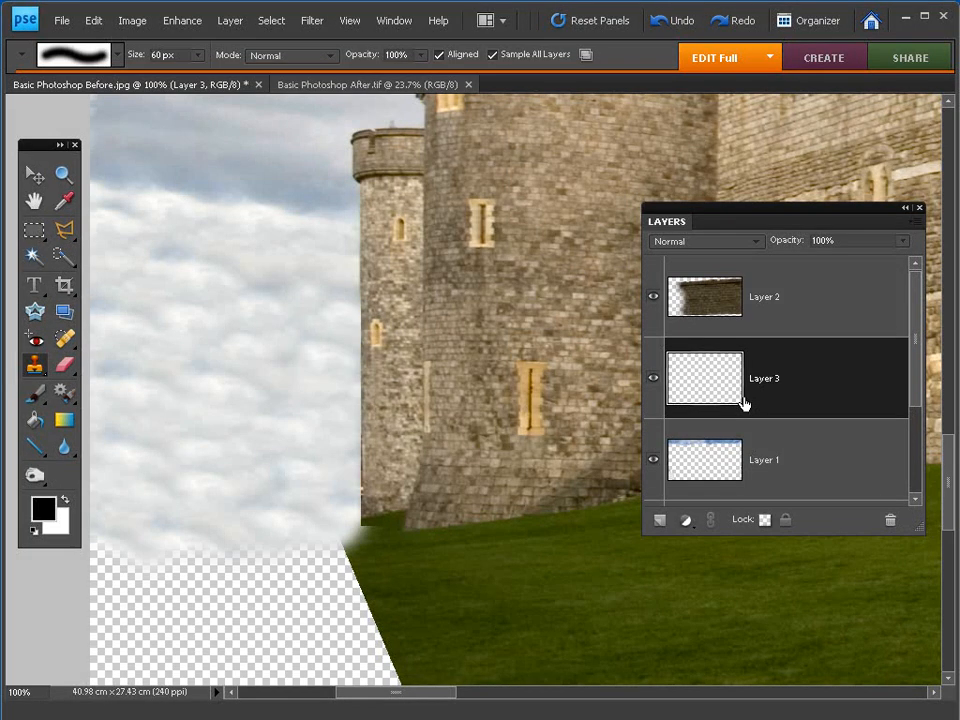
key(ctrl+minus)
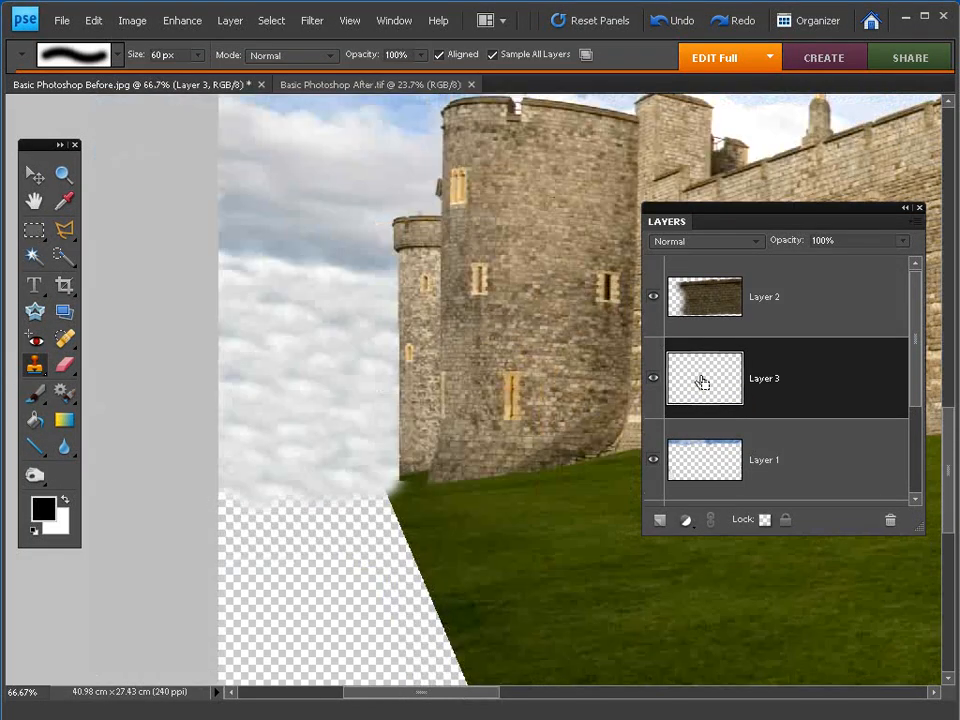
key(ctrl+minus)
drag(534, 379, 404, 365)
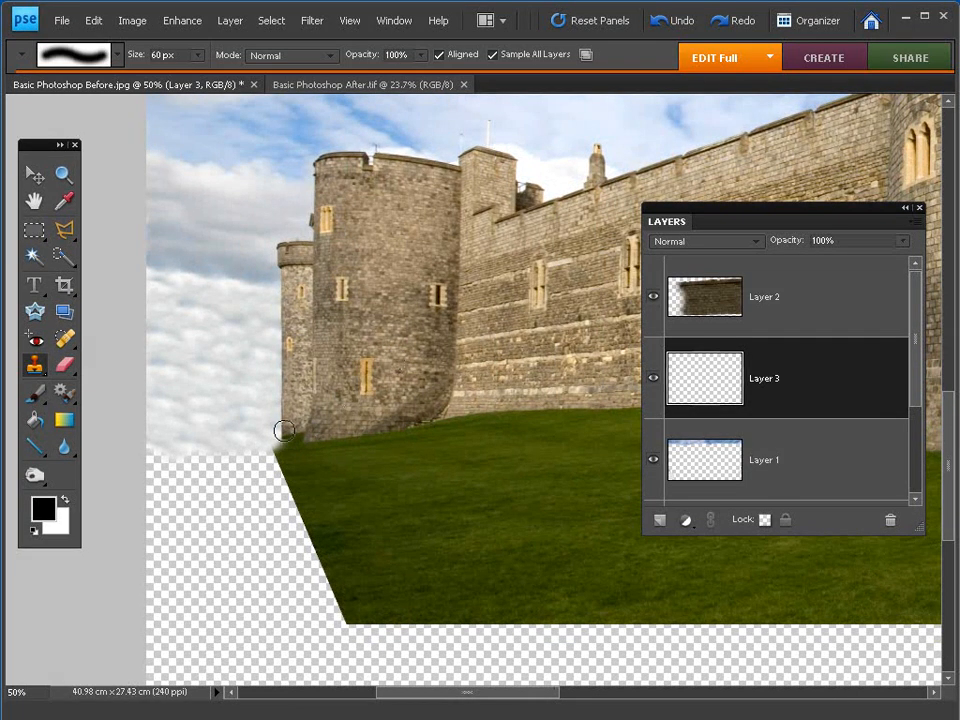
click(64, 228)
drag(64, 228, 150, 279)
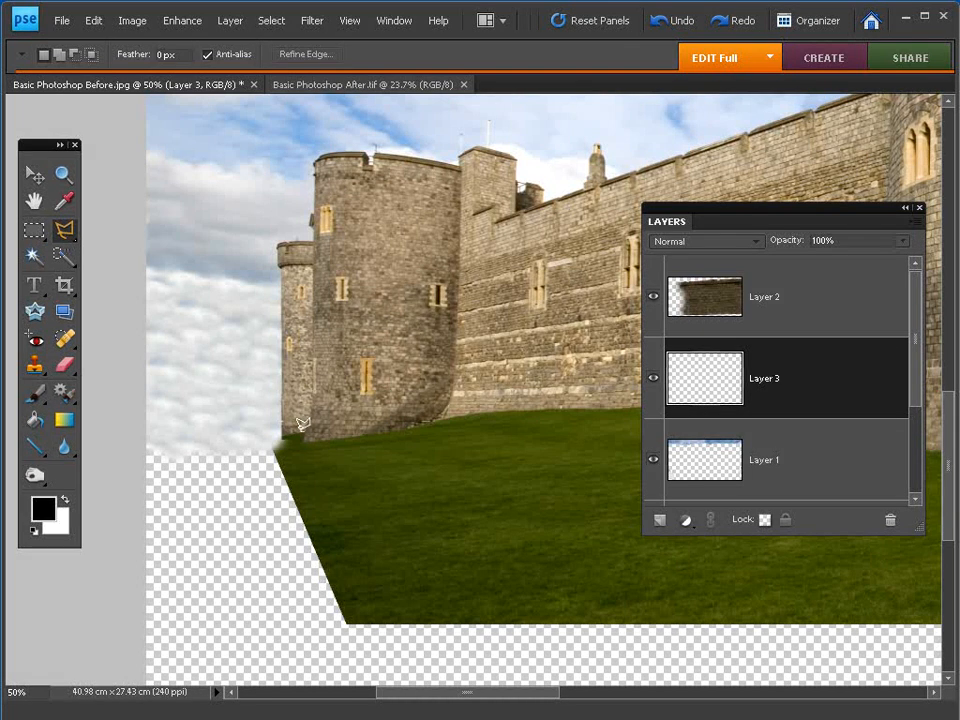
click(133, 460)
click(115, 341)
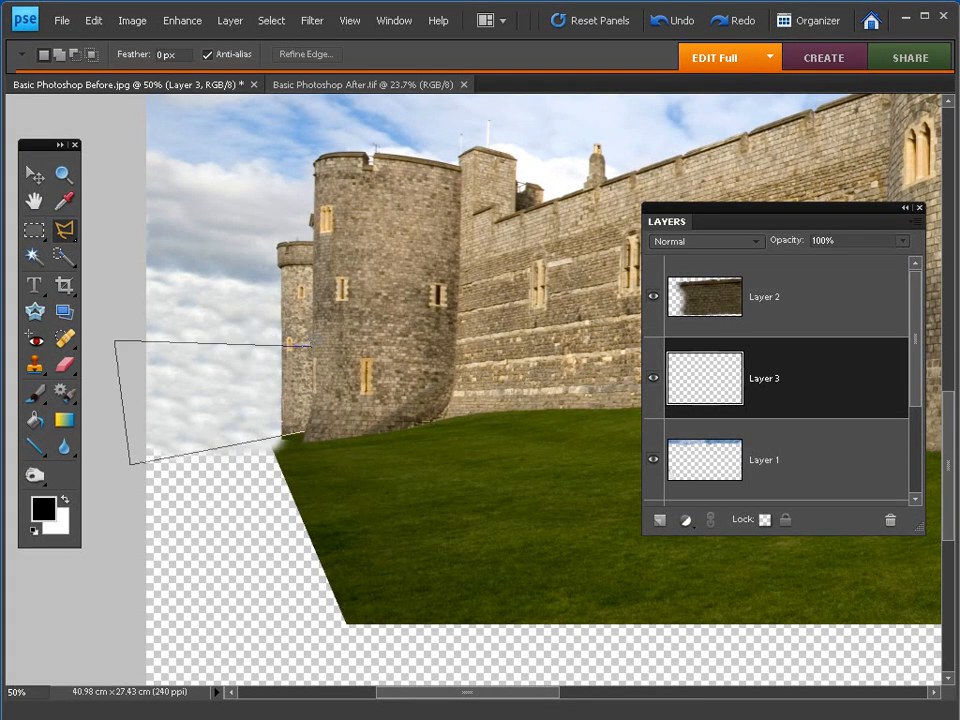
click(309, 428)
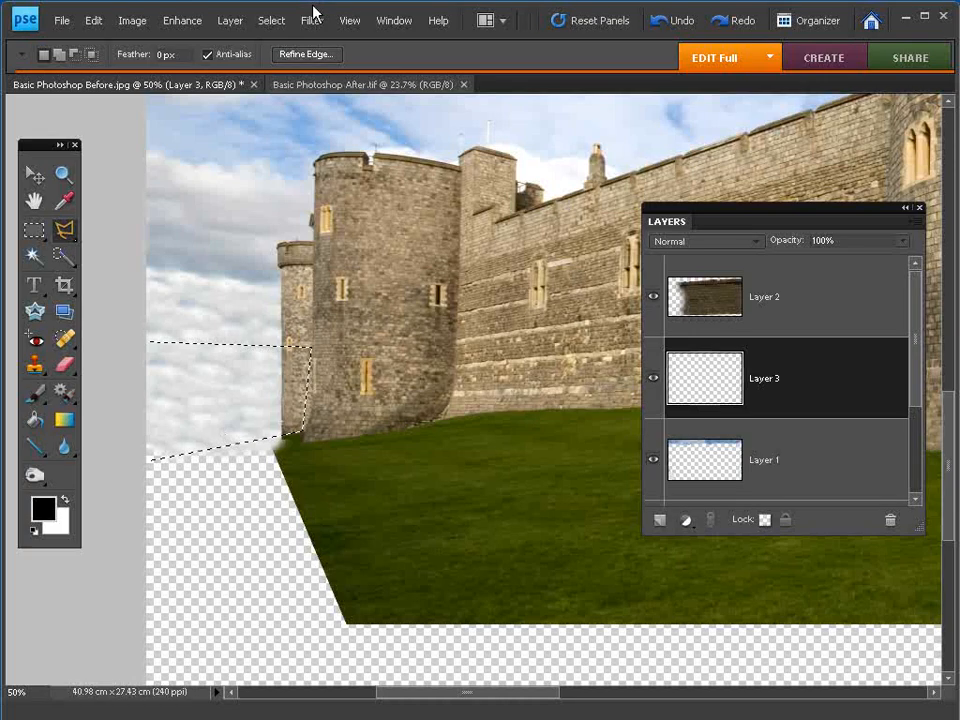
click(271, 20)
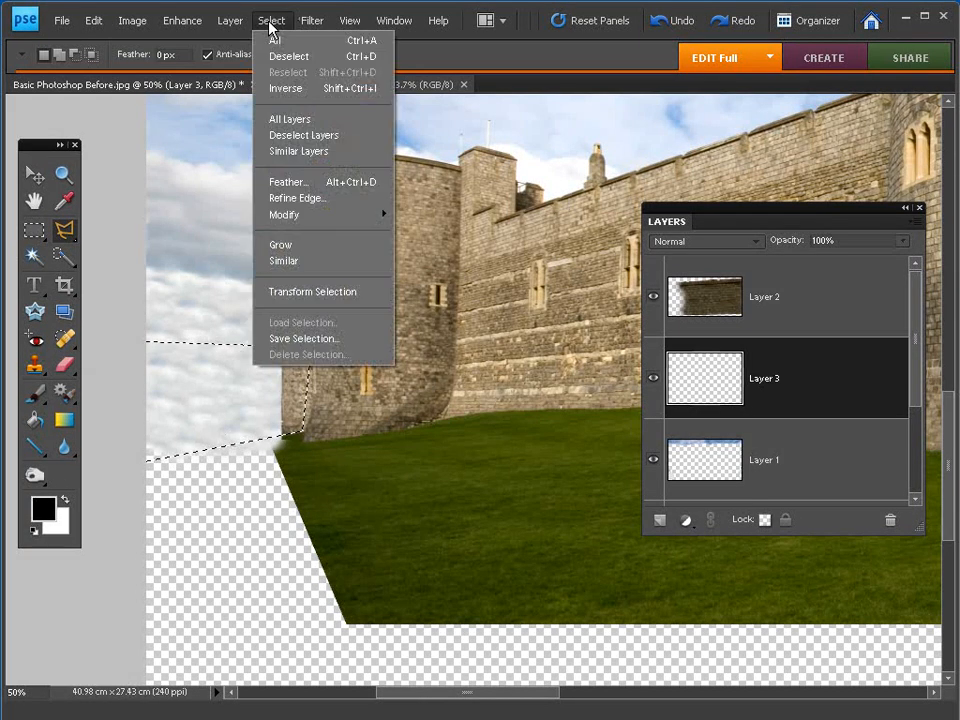
click(285, 88)
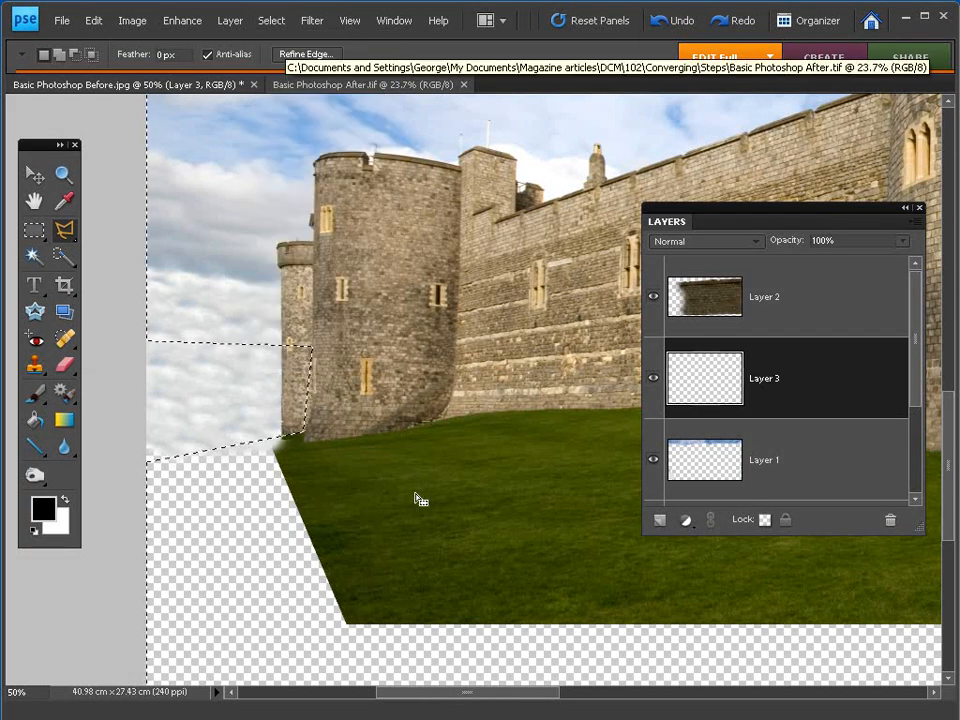
- Clone grass with a 125 px Clone Stamp along the selection's sloping edge, from the left tower's base to the image's left edge
key(s)
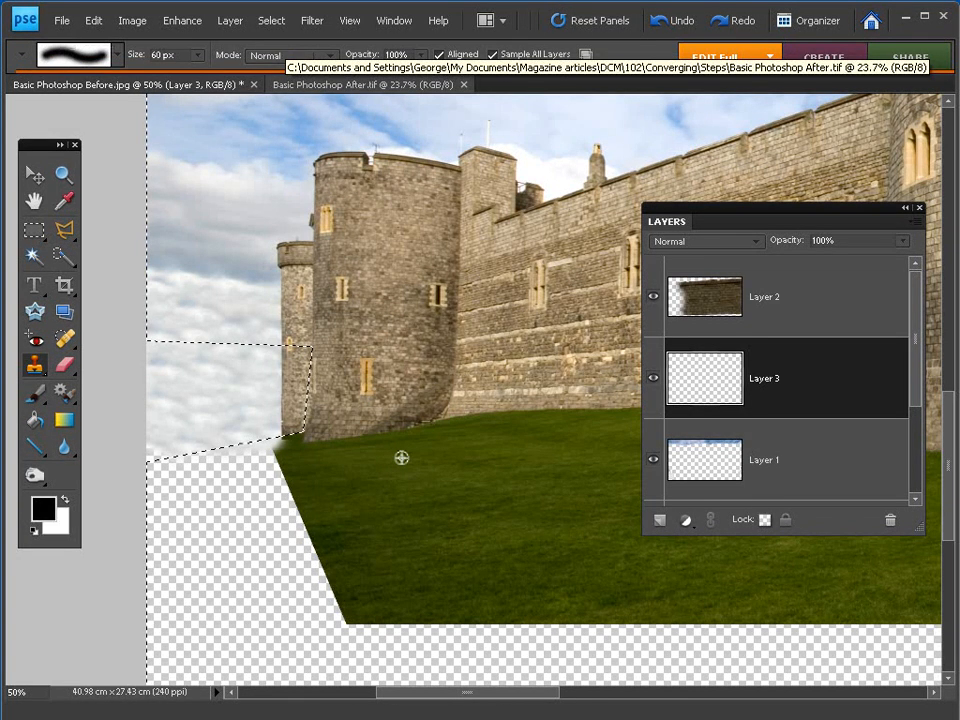
key(bracketright)
key(bracketright)
key(bracketright)
key(bracketright)
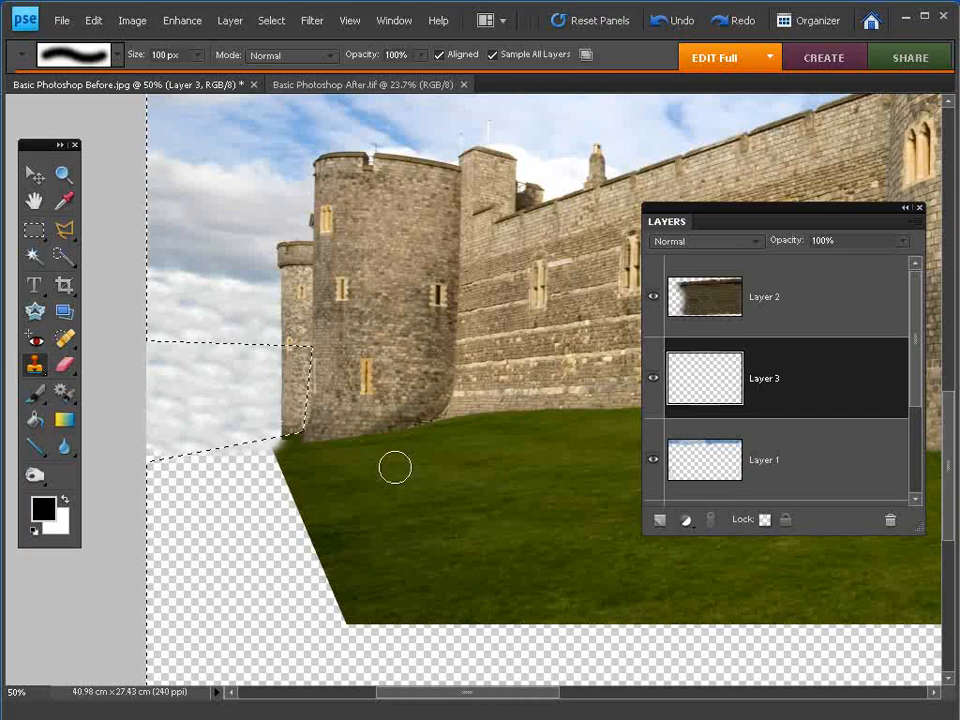
key(bracketright)
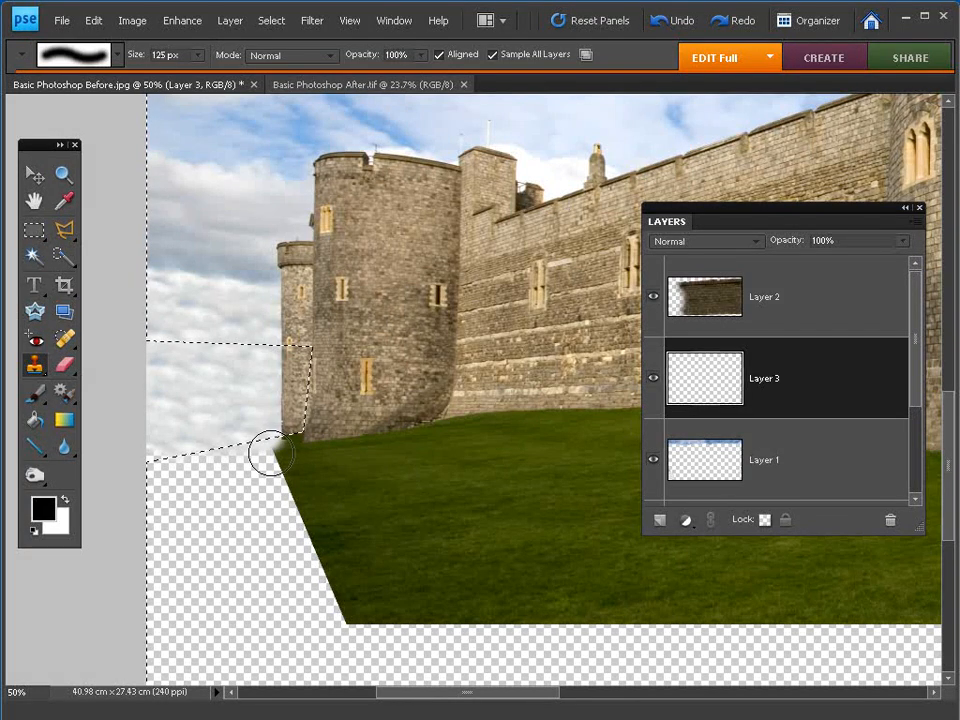
click(269, 451)
drag(262, 453, 146, 474)
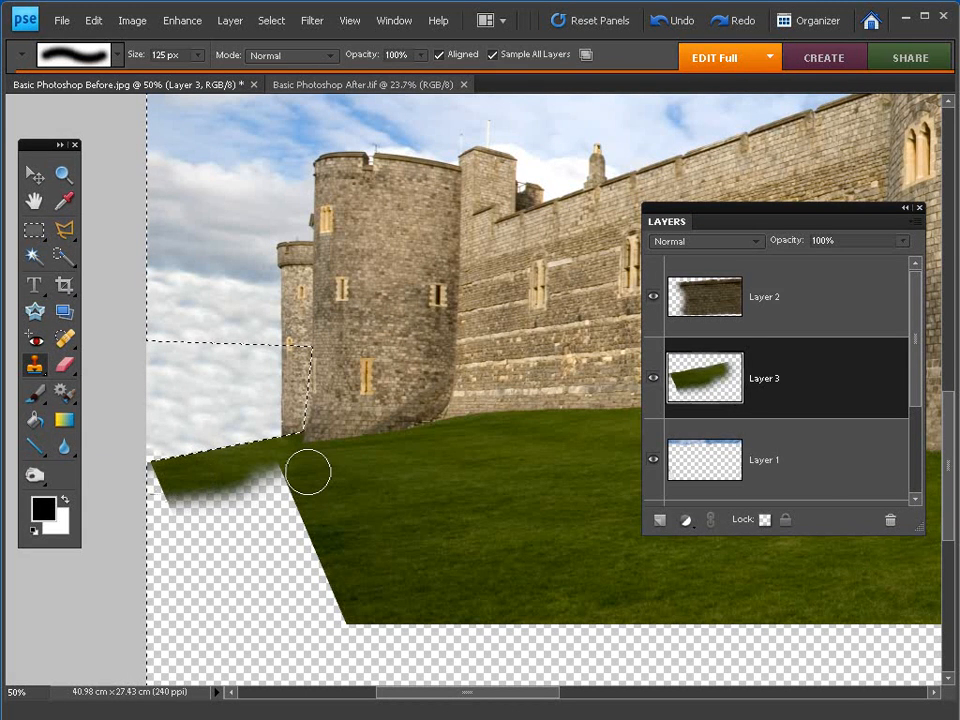
- Sample fresh grass below the left tower and clone a second band beneath the first, from the image's left edge to the existing lawn
alt+click(377, 474)
click(155, 483)
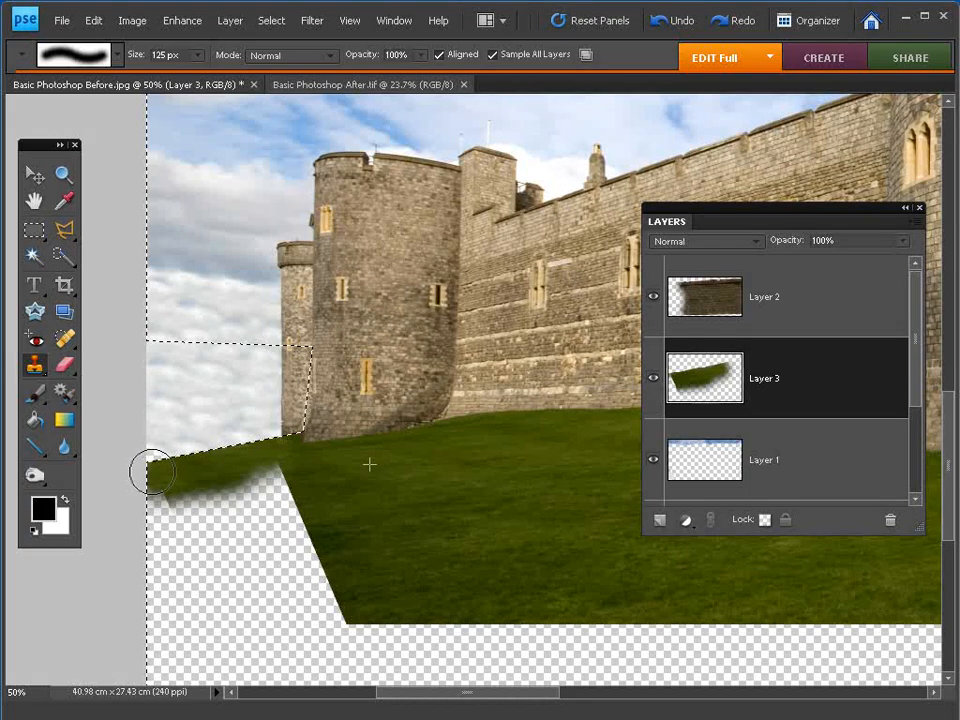
mouse_move(172, 486)
mouse_down()
mouse_move(287, 477)
mouse_move(264, 491)
mouse_move(274, 492)
mouse_move(220, 497)
mouse_move(235, 508)
mouse_move(298, 508)
mouse_up()
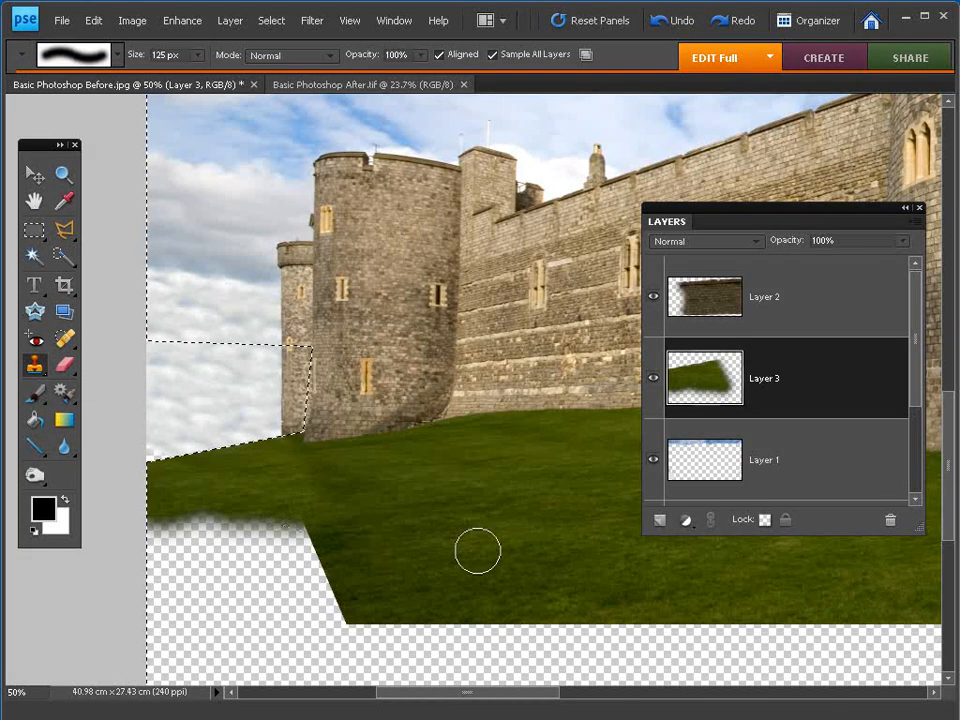
- Clone grass from new sample points below the lawn's bottom edge and into the transparent gap beside its slanted left edge
alt+click(586, 547)
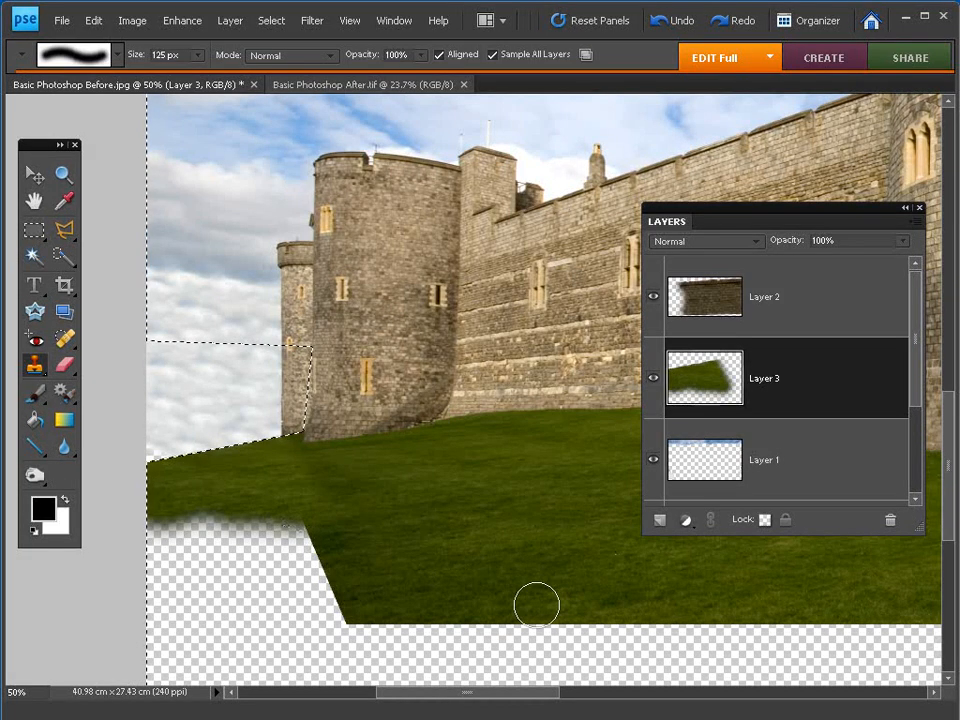
mouse_move(528, 638)
mouse_down()
mouse_move(420, 639)
mouse_move(431, 639)
mouse_move(399, 628)
mouse_move(409, 624)
mouse_move(368, 625)
mouse_up()
alt+click(461, 551)
mouse_move(294, 561)
mouse_down()
mouse_move(270, 539)
mouse_move(296, 549)
mouse_move(233, 542)
mouse_move(236, 555)
mouse_move(204, 541)
mouse_up()
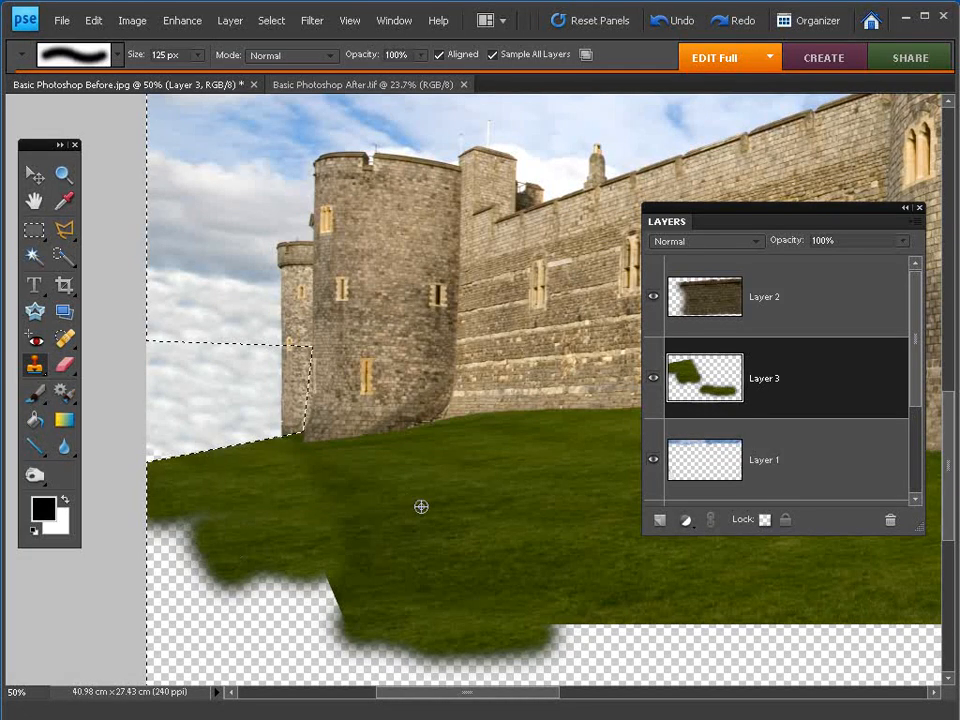
- Clone fresh grass samples over the uneven join below the left tower and down the lawn's slanted edge to close the remaining gap
alt+click(427, 497)
drag(311, 481, 291, 495)
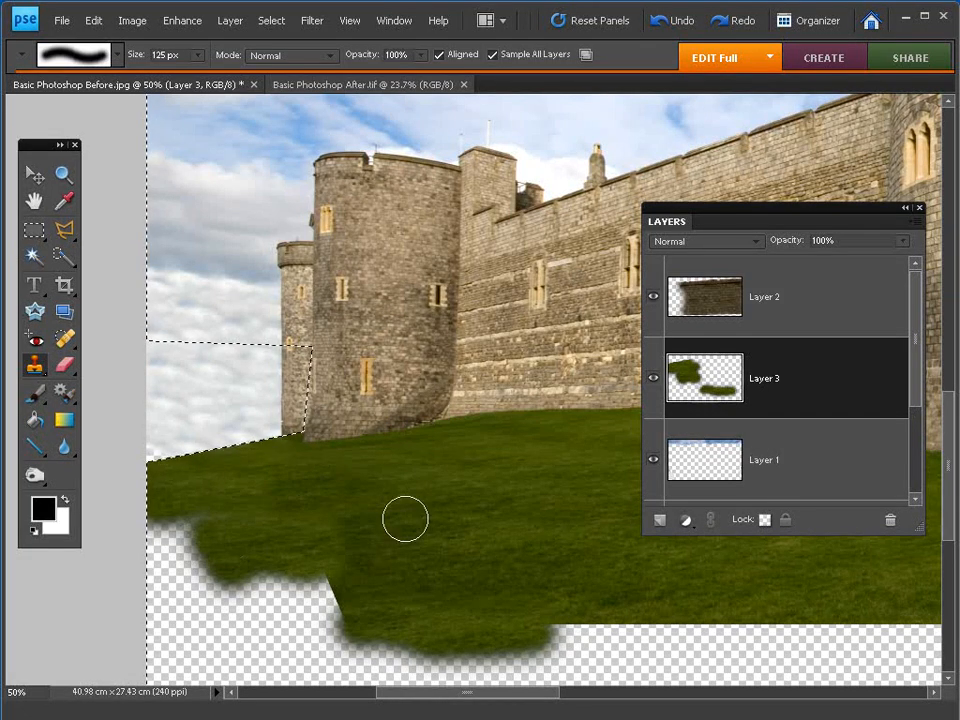
alt+click(454, 530)
mouse_move(323, 584)
mouse_down()
mouse_move(339, 587)
mouse_move(328, 531)
mouse_move(304, 568)
mouse_move(325, 566)
mouse_move(347, 619)
mouse_move(330, 624)
mouse_up()
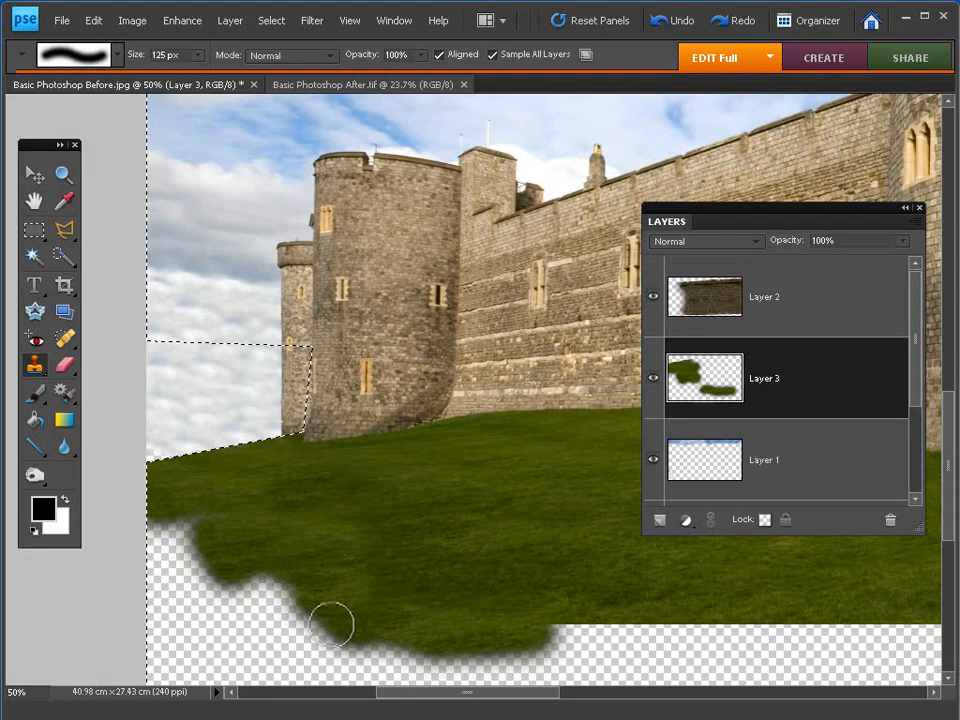
alt+click(566, 544)
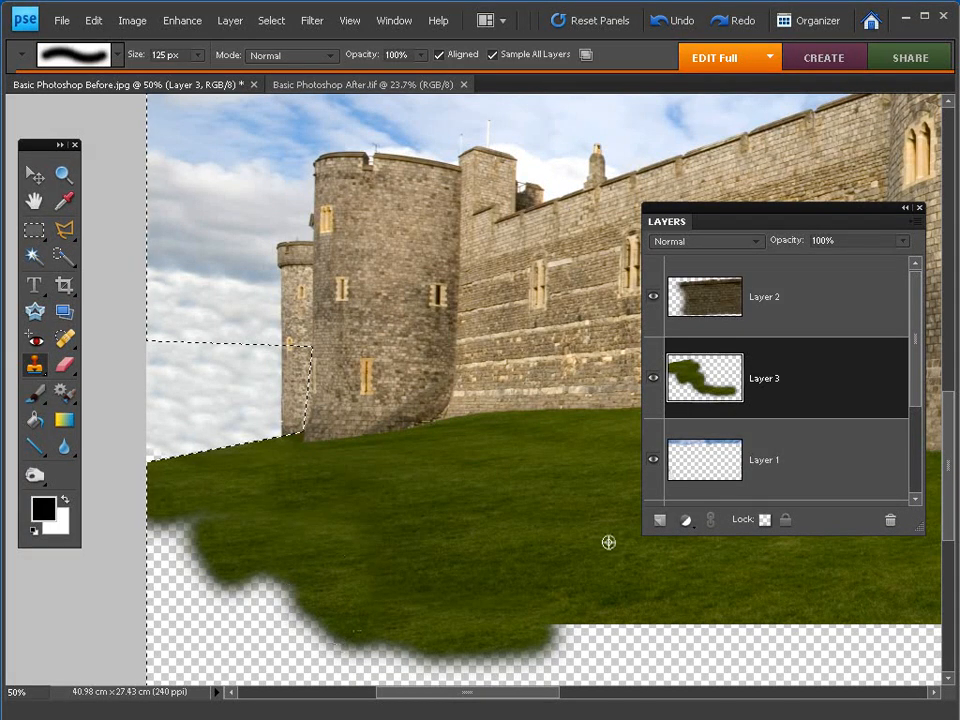